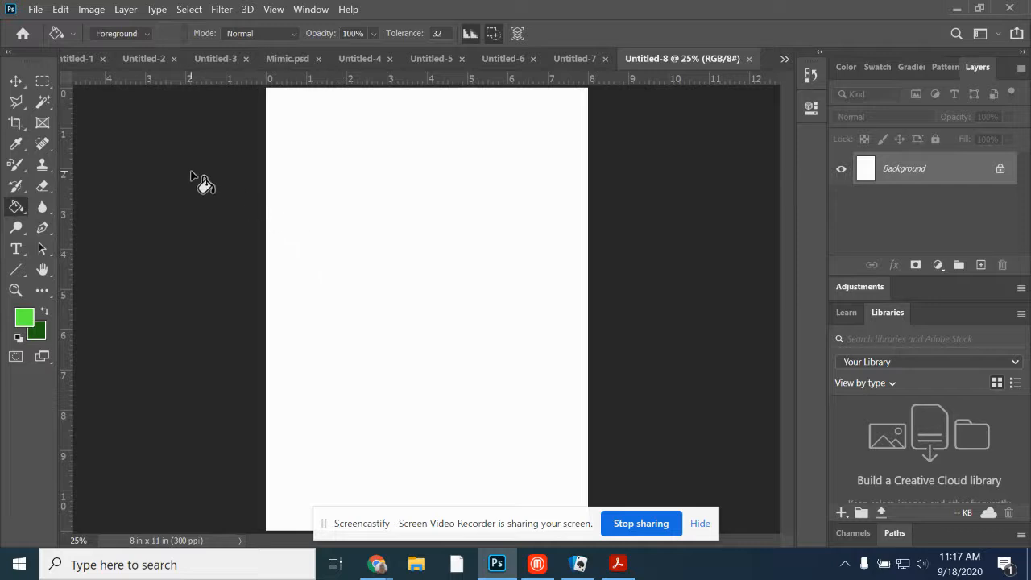
Step: Paste the copied portrait photo into the blank document and move it to the upper part of the page
{"action": "left_click", "coordinate": [62, 9]}
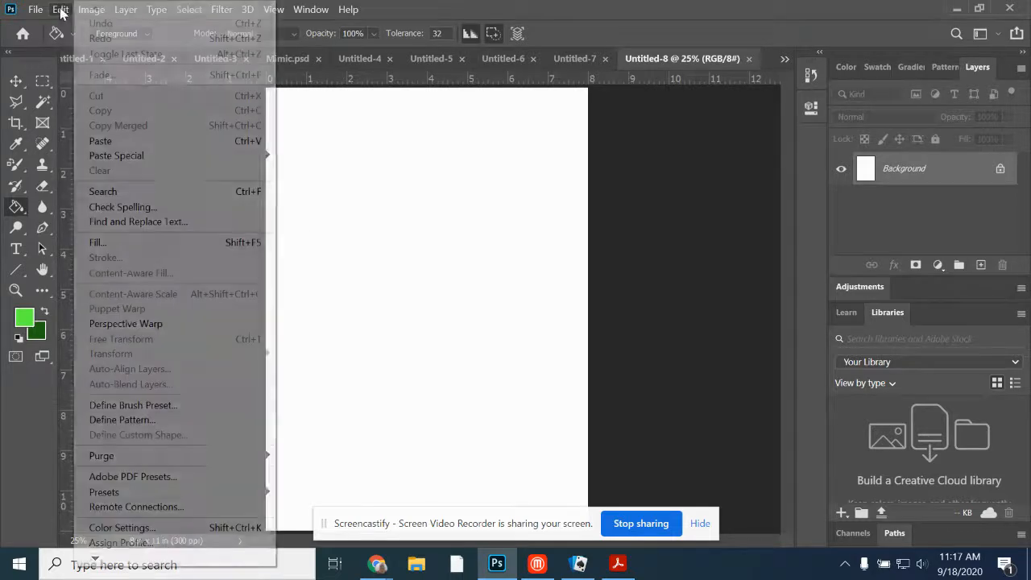
{"action": "left_click", "coordinate": [107, 142]}
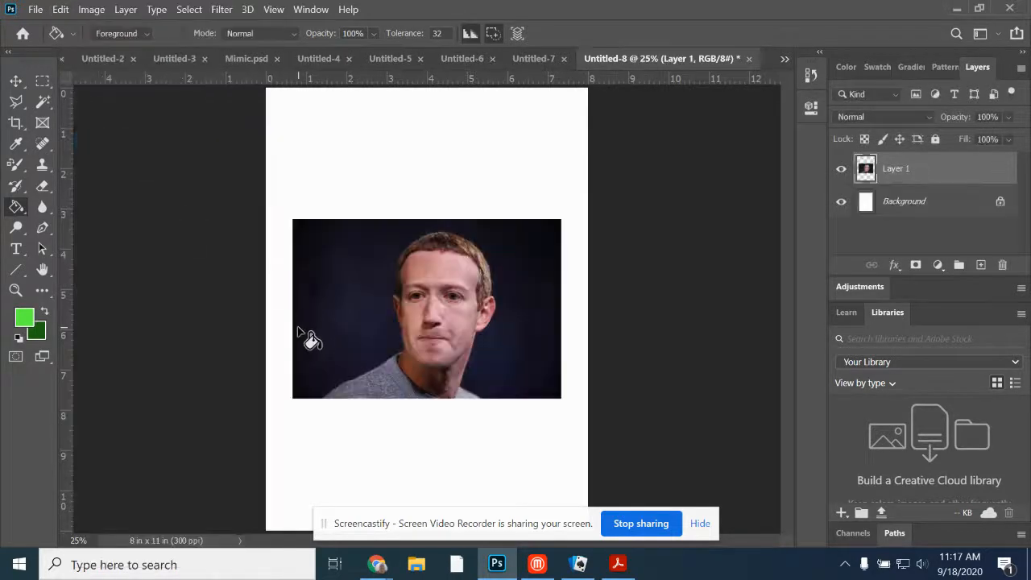
{"action": "left_click", "coordinate": [16, 82]}
{"action": "left_click_drag", "start_coordinate": [409, 334], "coordinate": [407, 227]}
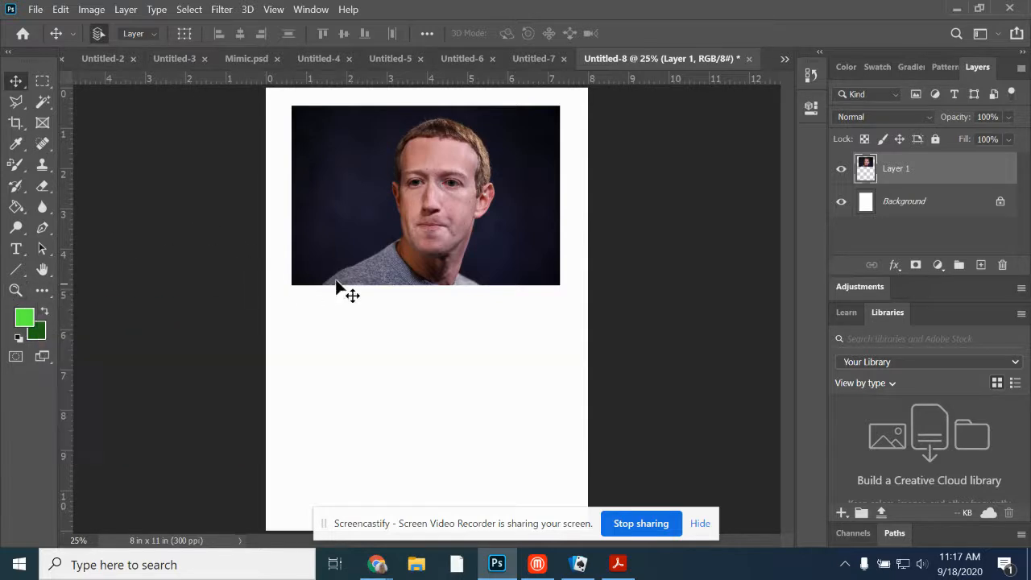
Step: Select the portrait's dark background using the Magic Wand with a tolerance of 32
{"action": "left_click", "coordinate": [43, 102]}
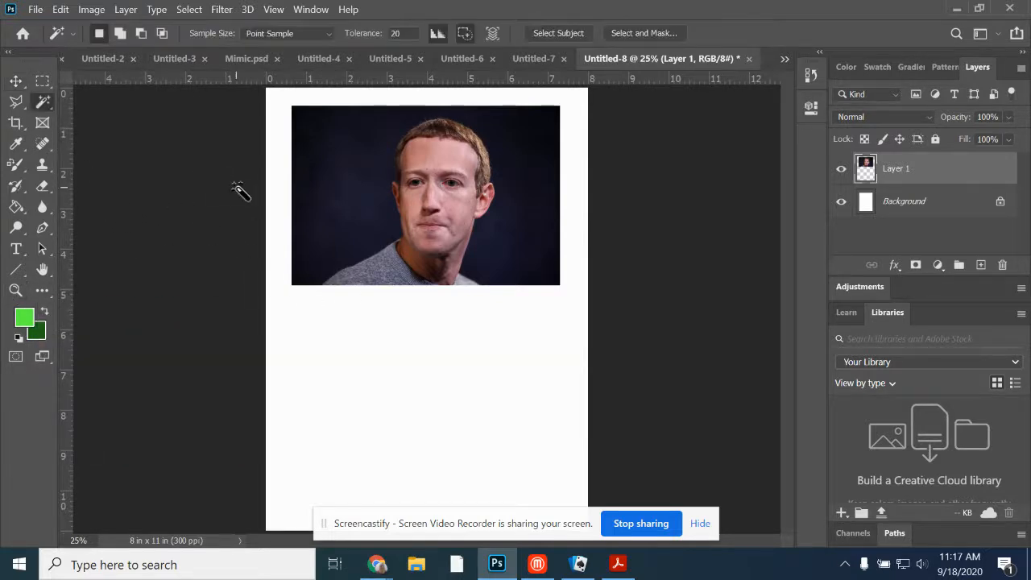
{"action": "left_click", "coordinate": [305, 237]}
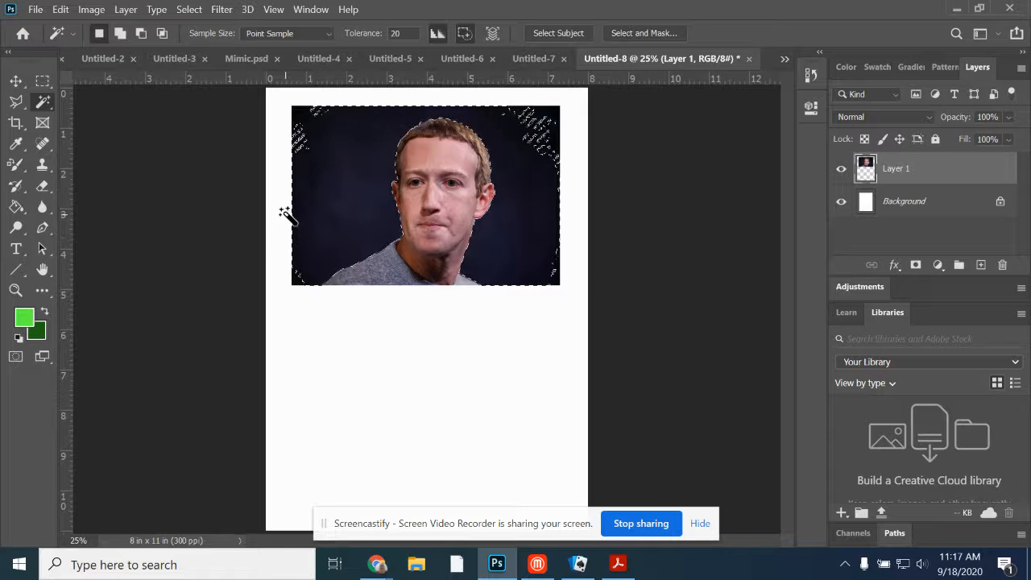
{"action": "double_click", "coordinate": [410, 33]}
{"action": "type", "text": "32"}
{"action": "left_click", "coordinate": [322, 166]}
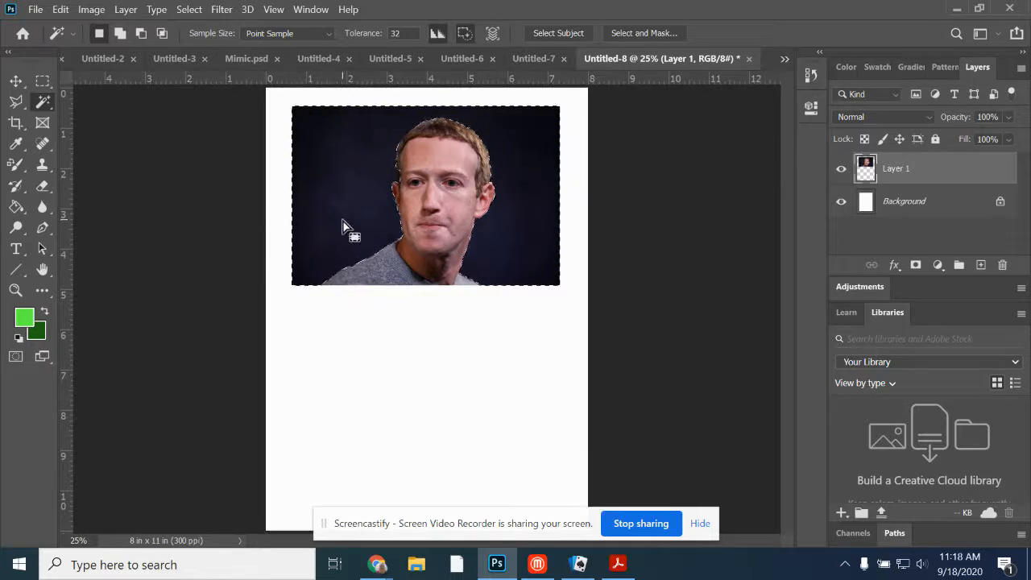
Step: Refine the background selection along the hairline beside the forehead by subtracting a small area with the freehand Lasso tool
{"action": "left_click", "coordinate": [15, 290]}
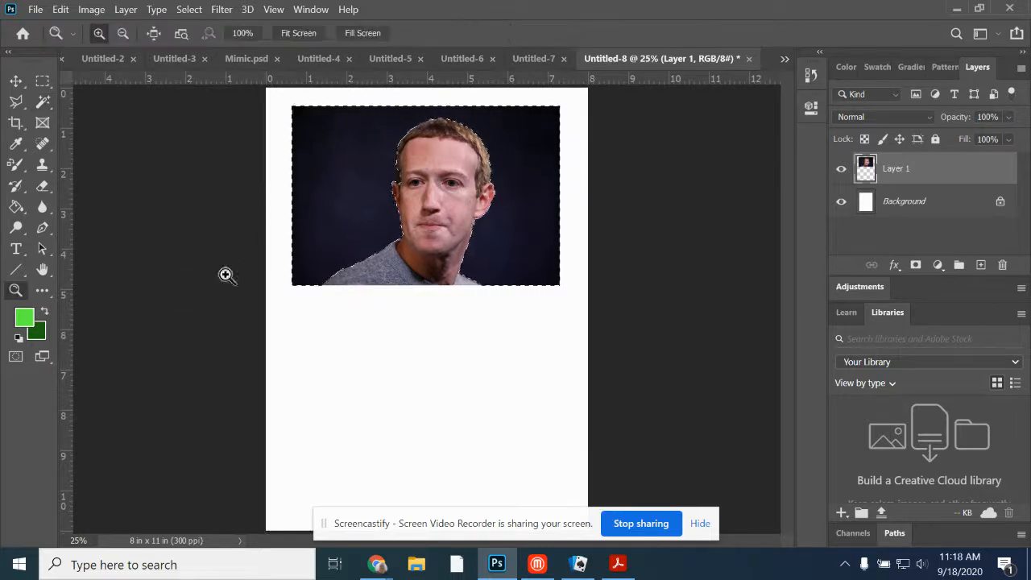
{"action": "left_click", "coordinate": [405, 171]}
{"action": "left_click", "coordinate": [405, 171]}
{"action": "left_click", "coordinate": [405, 171]}
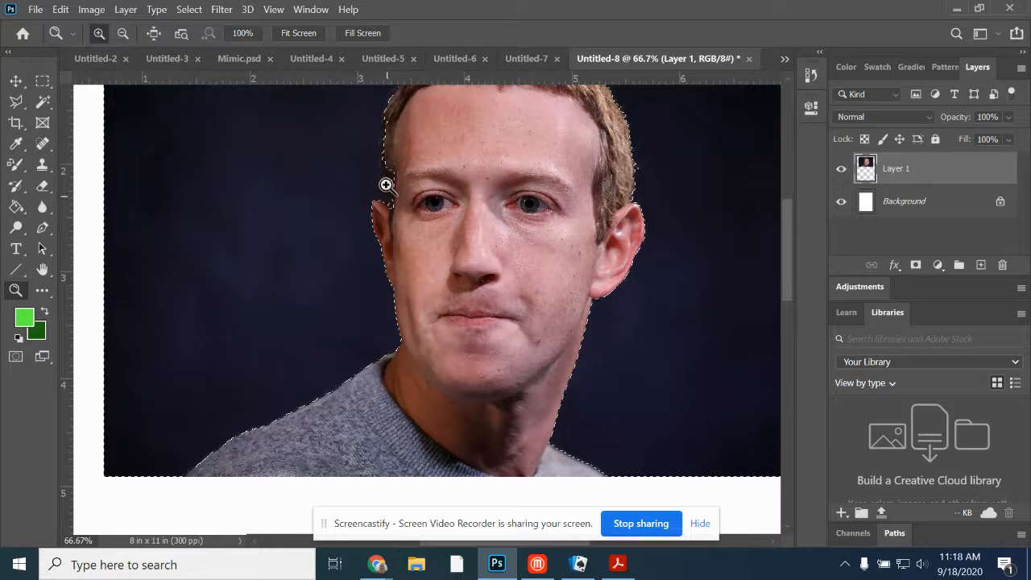
{"action": "left_click", "coordinate": [17, 101]}
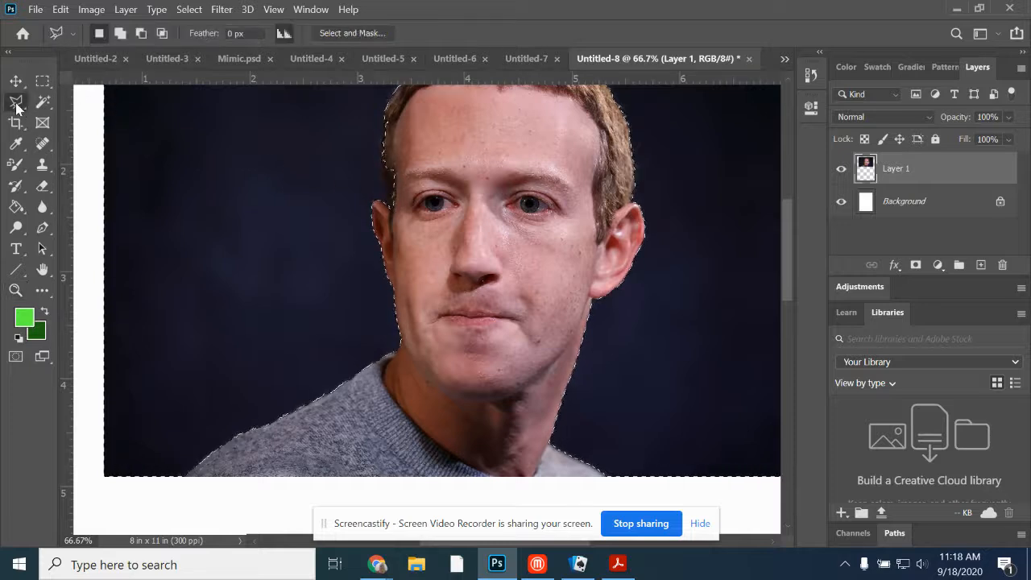
{"action": "right_click", "coordinate": [16, 103]}
{"action": "left_click", "coordinate": [89, 104]}
{"action": "key", "text": "alt"}
{"action": "mouse_move", "coordinate": [383, 170]}
{"action": "left_mouse_down"}
{"action": "mouse_move", "coordinate": [387, 197]}
{"action": "mouse_move", "coordinate": [412, 201]}
{"action": "mouse_move", "coordinate": [390, 118]}
{"action": "mouse_move", "coordinate": [384, 143]}
{"action": "mouse_move", "coordinate": [409, 211]}
{"action": "left_mouse_up"}
{"action": "key", "text": "ctrl+z"}
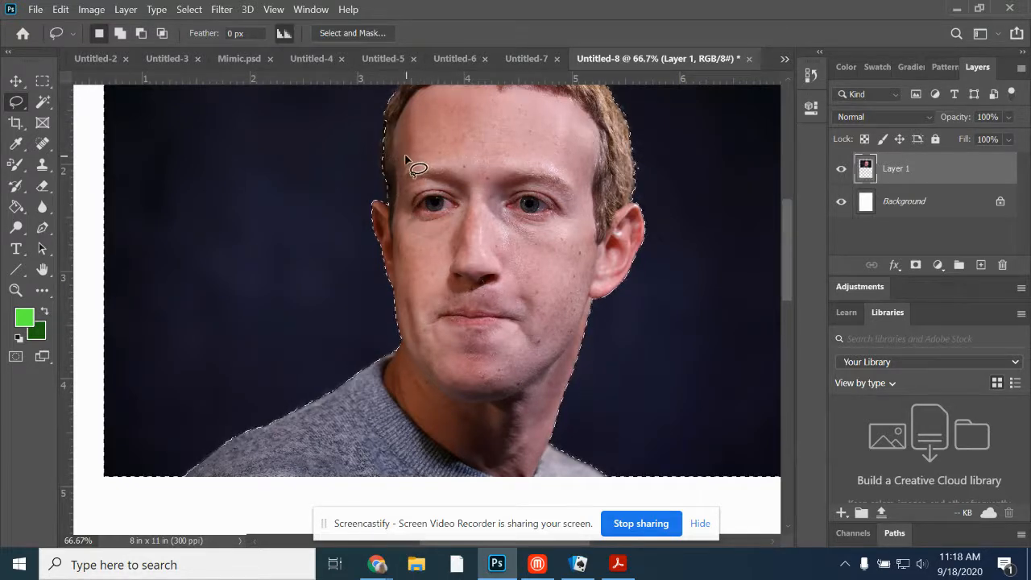
{"action": "key", "text": "alt"}
{"action": "mouse_move", "coordinate": [385, 119]}
{"action": "left_mouse_down"}
{"action": "mouse_move", "coordinate": [384, 147]}
{"action": "mouse_move", "coordinate": [400, 142]}
{"action": "mouse_move", "coordinate": [393, 117]}
{"action": "left_mouse_up"}
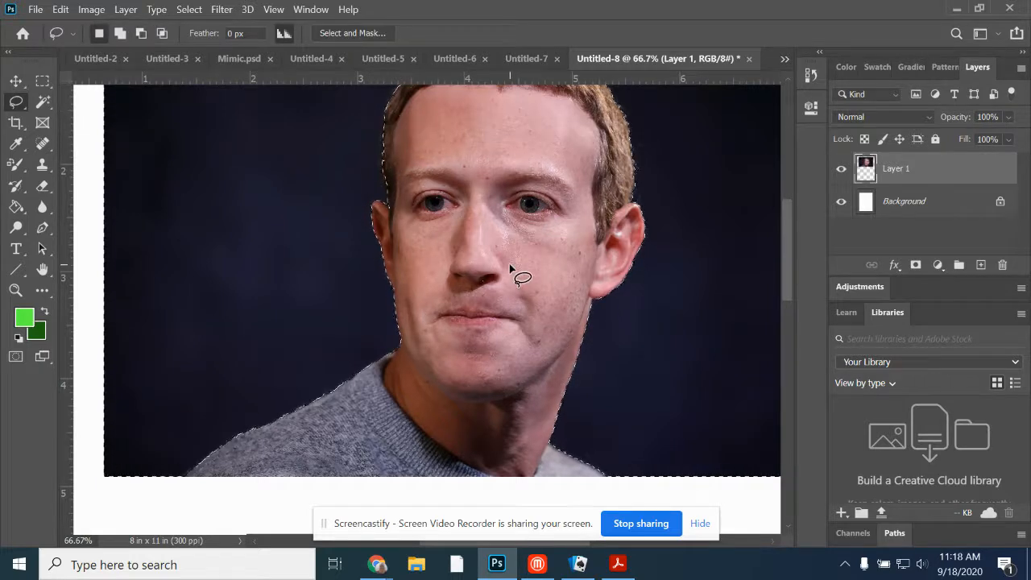
Step: Delete the selected dark background from the portrait layer and clear the selection
{"action": "key", "text": "Delete"}
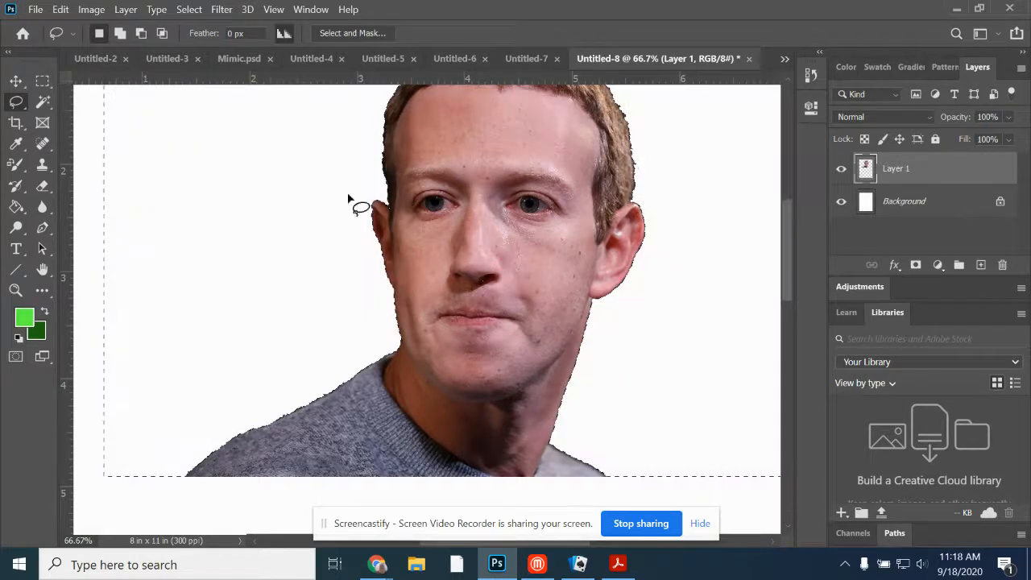
{"action": "left_click", "coordinate": [15, 290]}
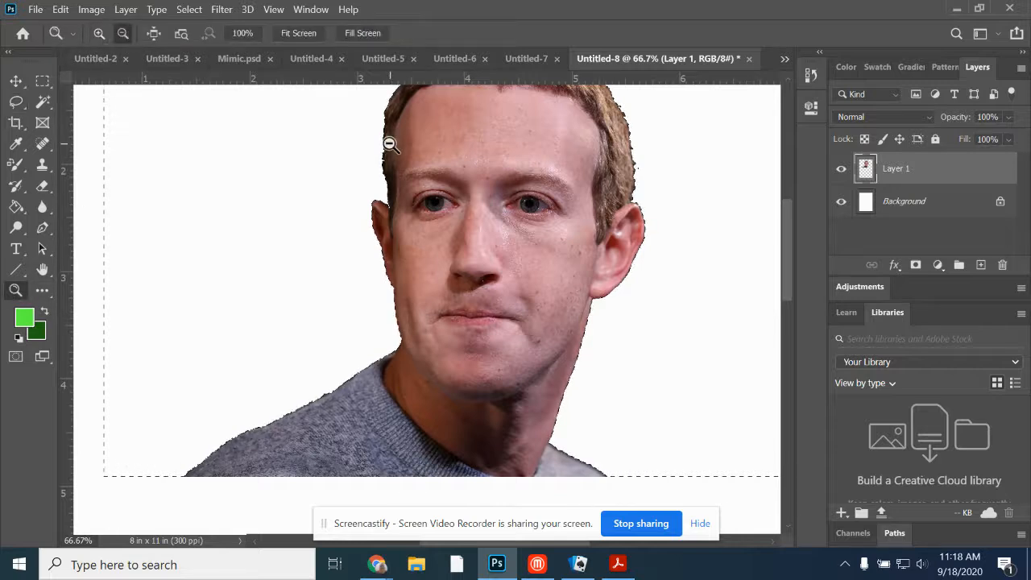
{"action": "left_click", "coordinate": [594, 306], "text": "alt"}
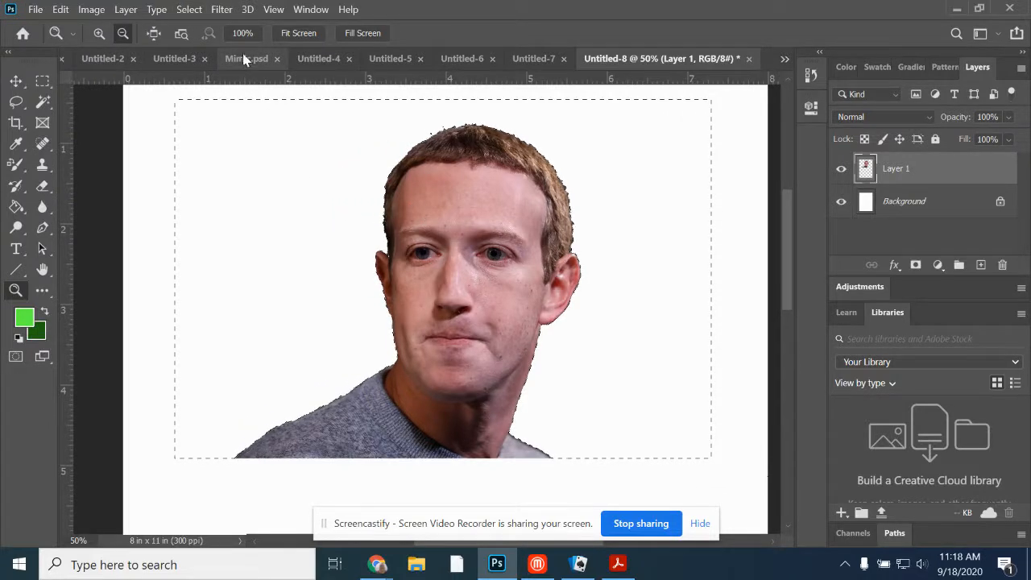
{"action": "left_click", "coordinate": [187, 9]}
{"action": "left_click", "coordinate": [203, 39]}
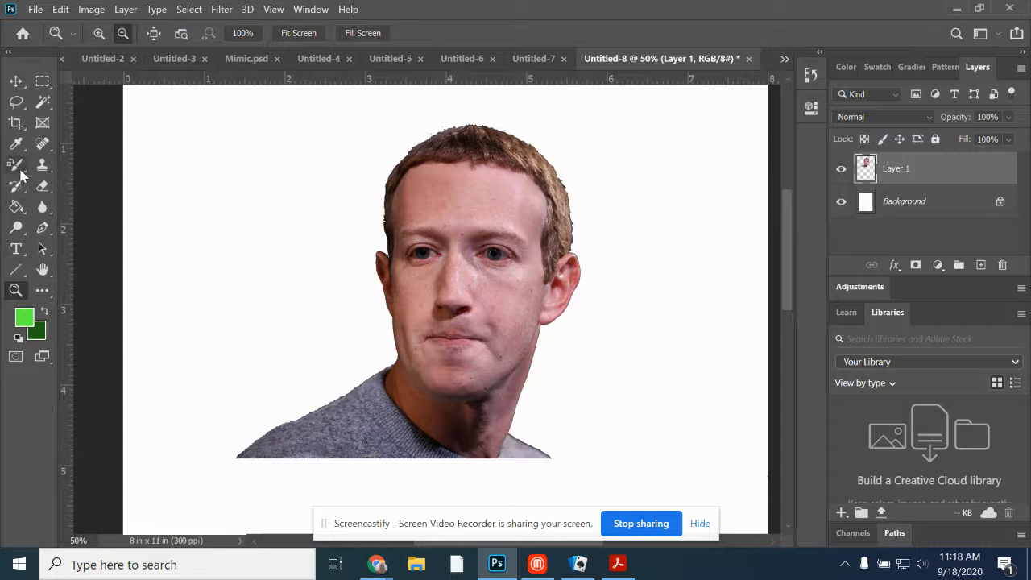
Step: Recolour the face, ears and neck green with the Color Replacement Tool, leaving the hair, eyes and lips
{"action": "left_click", "coordinate": [15, 165]}
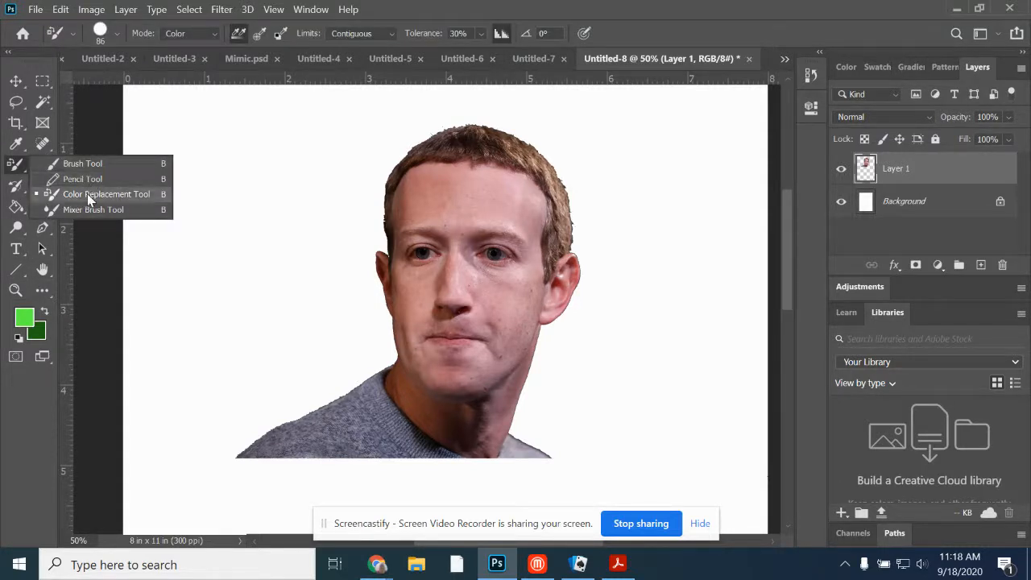
{"action": "left_click", "coordinate": [87, 193]}
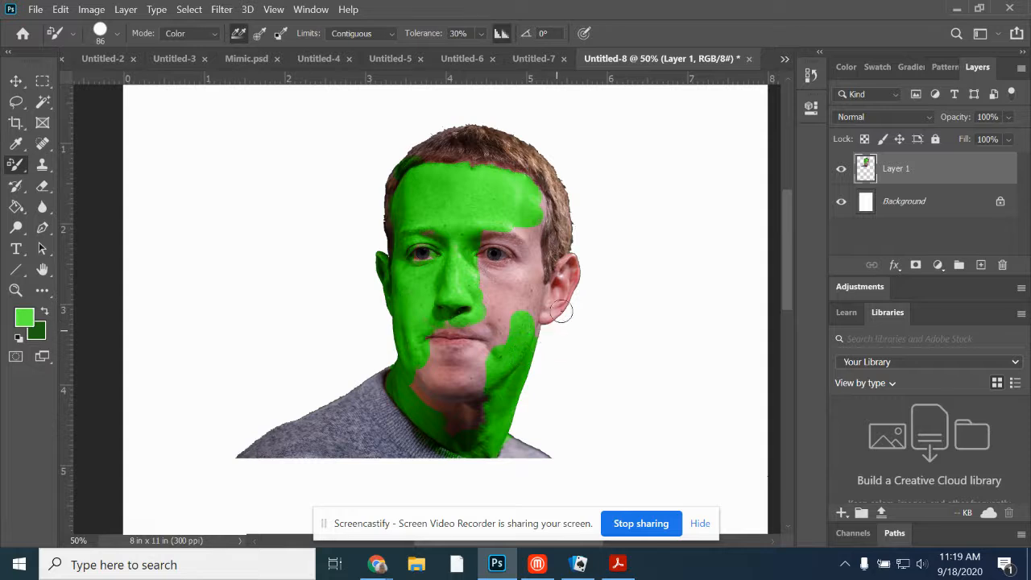
{"action": "left_click_drag", "start_coordinate": [569, 306], "coordinate": [557, 298]}
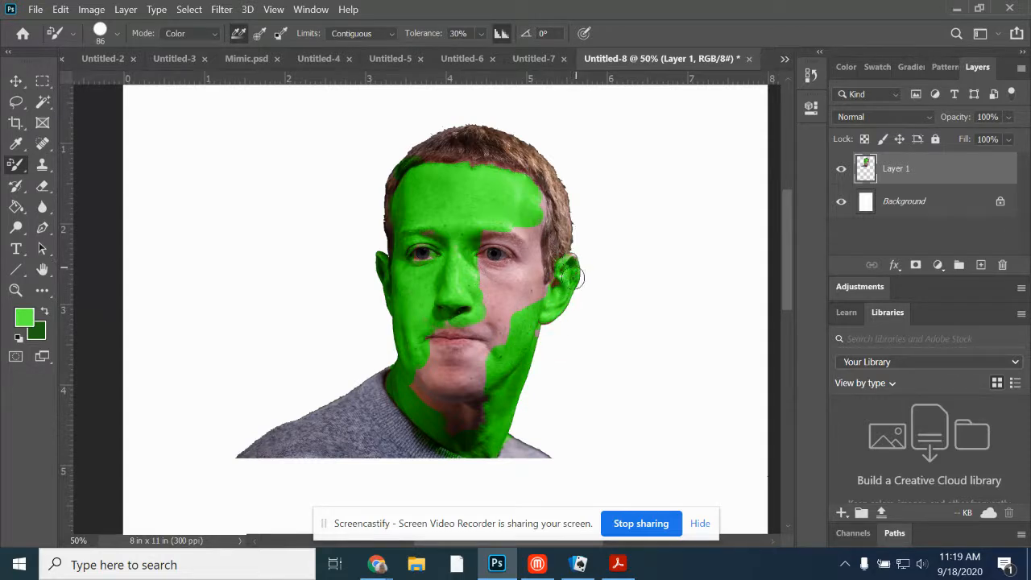
{"action": "left_click_drag", "start_coordinate": [523, 247], "coordinate": [530, 224]}
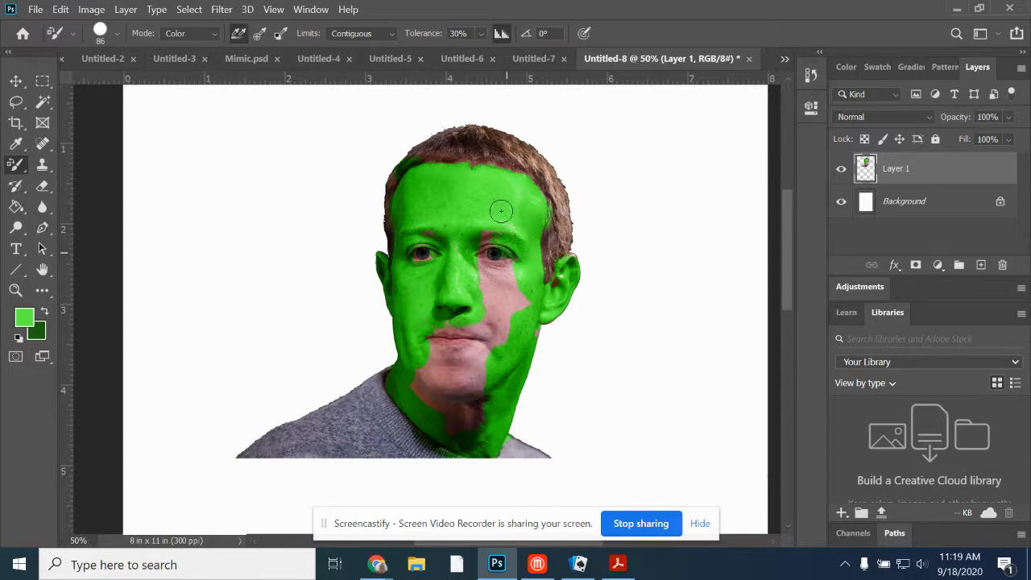
{"action": "left_click_drag", "start_coordinate": [480, 270], "coordinate": [477, 281]}
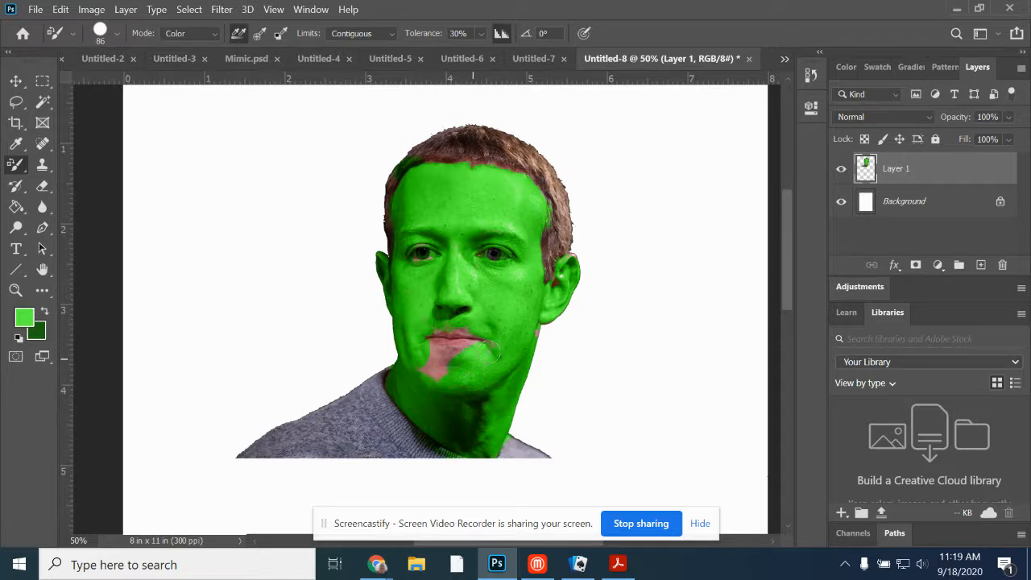
{"action": "left_click_drag", "start_coordinate": [437, 368], "coordinate": [443, 358]}
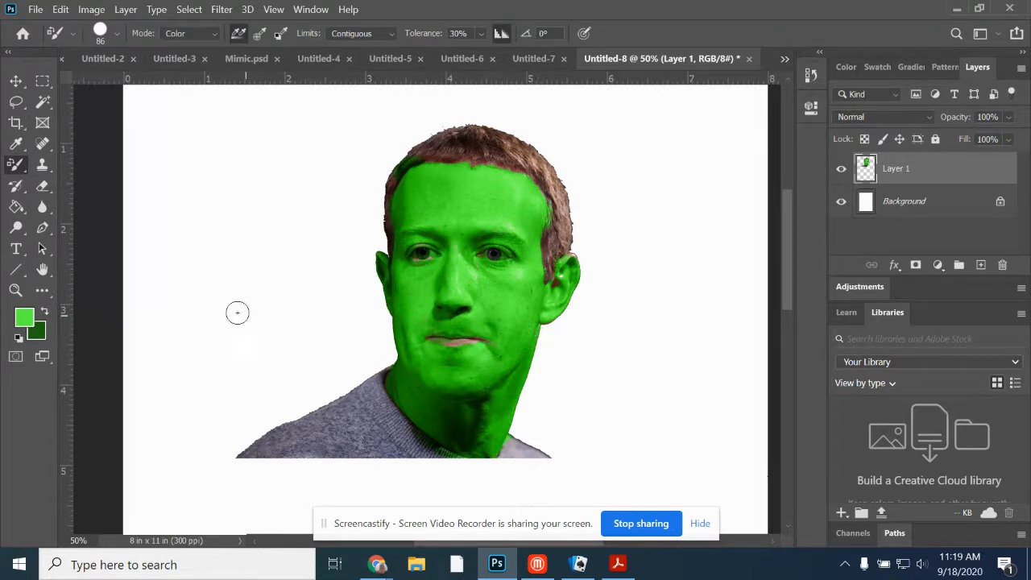
Step: Recolour the remaining pink skin around the corners of the mouth green with the Color Replacement Tool
{"action": "left_click", "coordinate": [16, 290]}
{"action": "left_click", "coordinate": [470, 343], "text": "alt"}
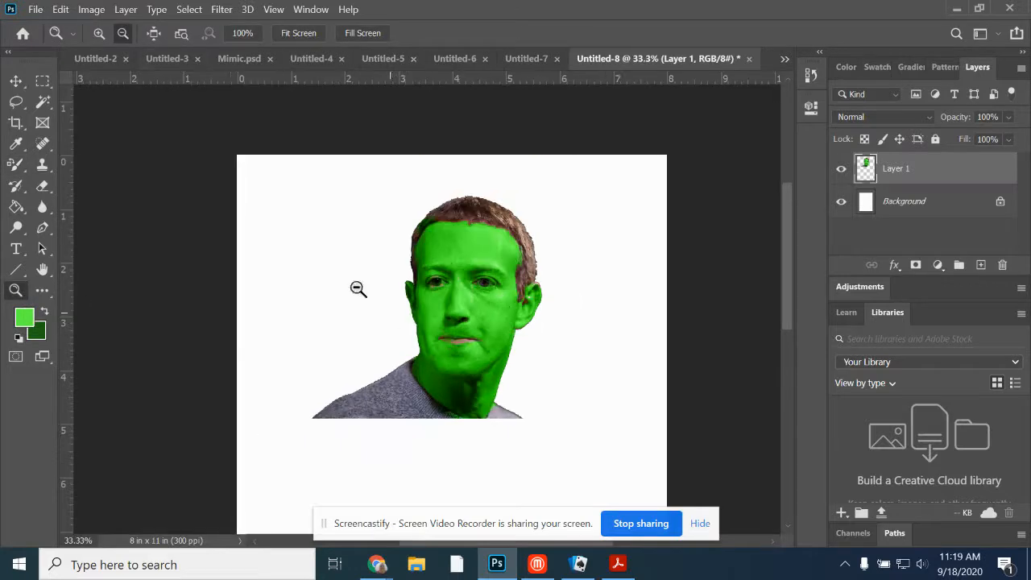
{"action": "left_click", "coordinate": [99, 33]}
{"action": "left_click", "coordinate": [464, 335]}
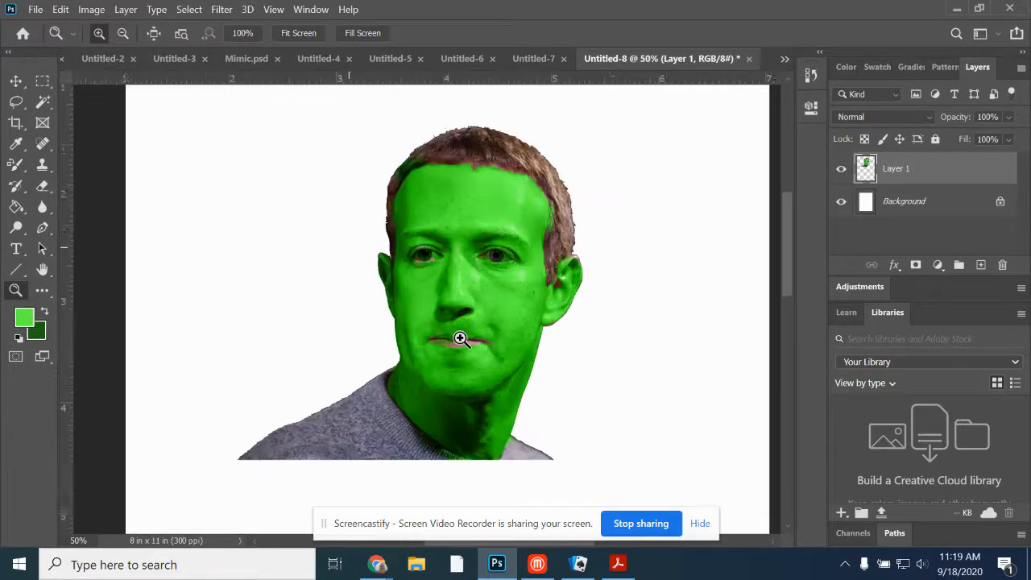
{"action": "left_click", "coordinate": [460, 338]}
{"action": "double_click", "coordinate": [460, 338]}
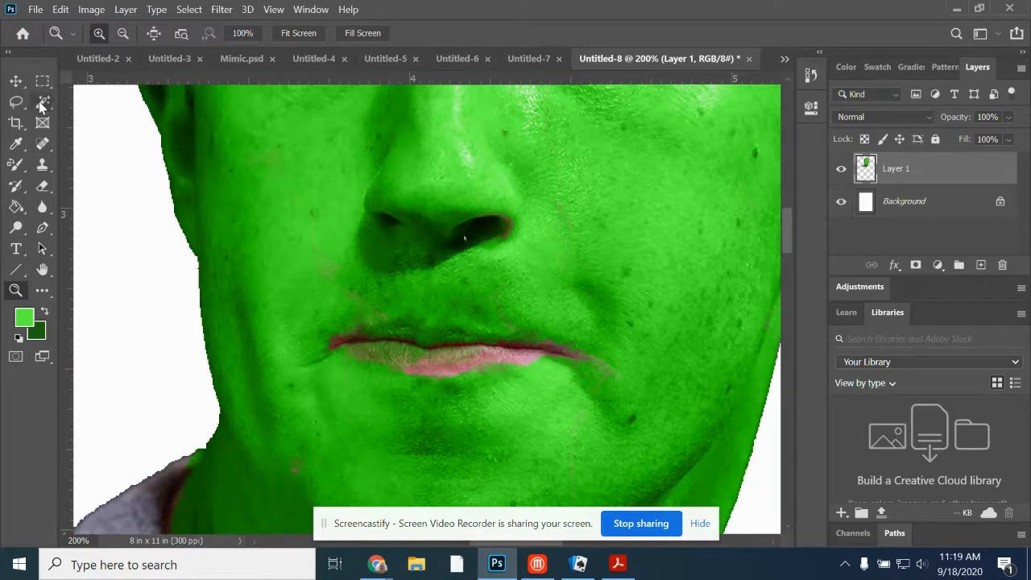
{"action": "left_click", "coordinate": [19, 167]}
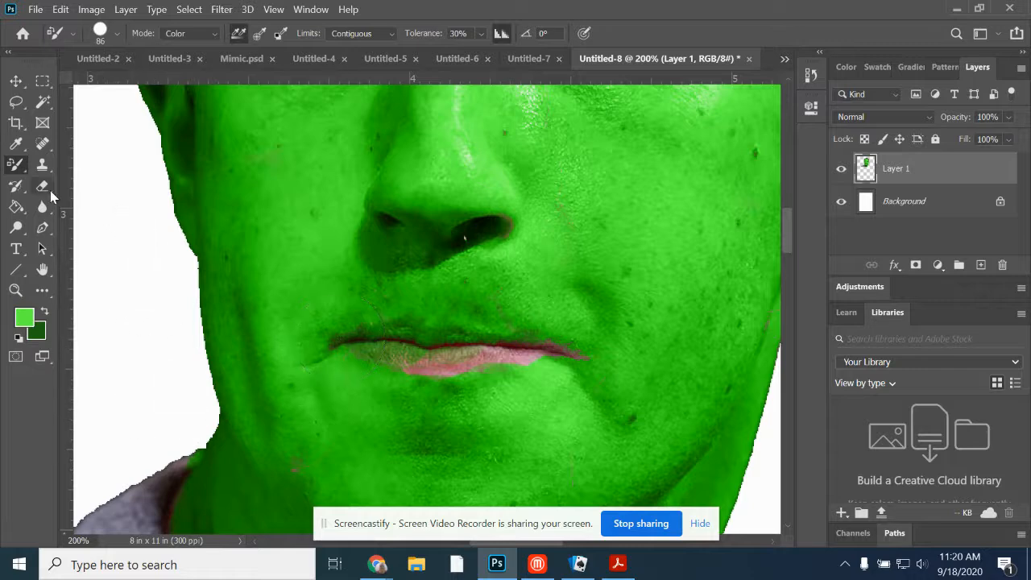
Step: Outline the lips with a freehand Lasso selection
{"action": "left_click", "coordinate": [16, 102]}
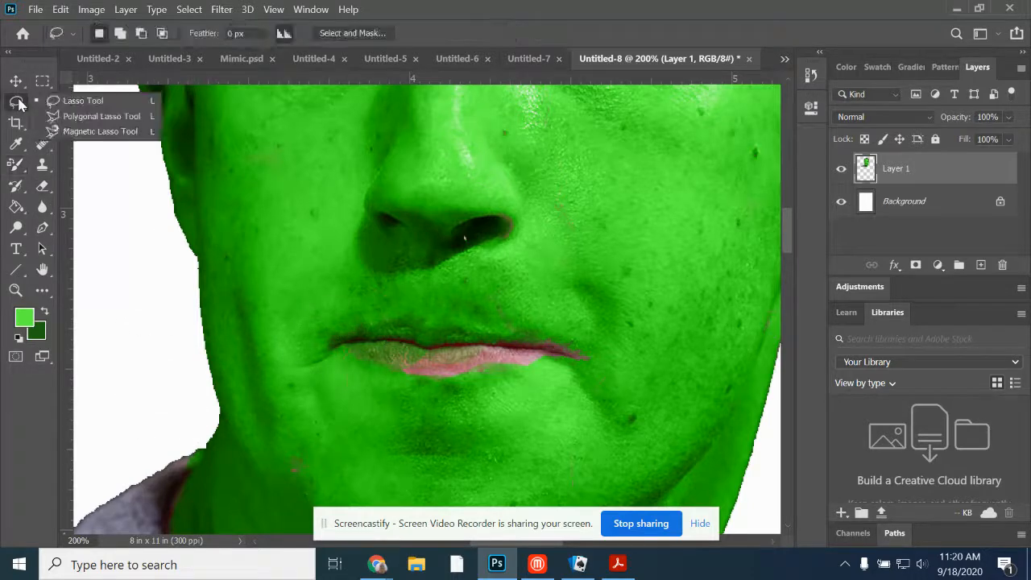
{"action": "left_click", "coordinate": [92, 100]}
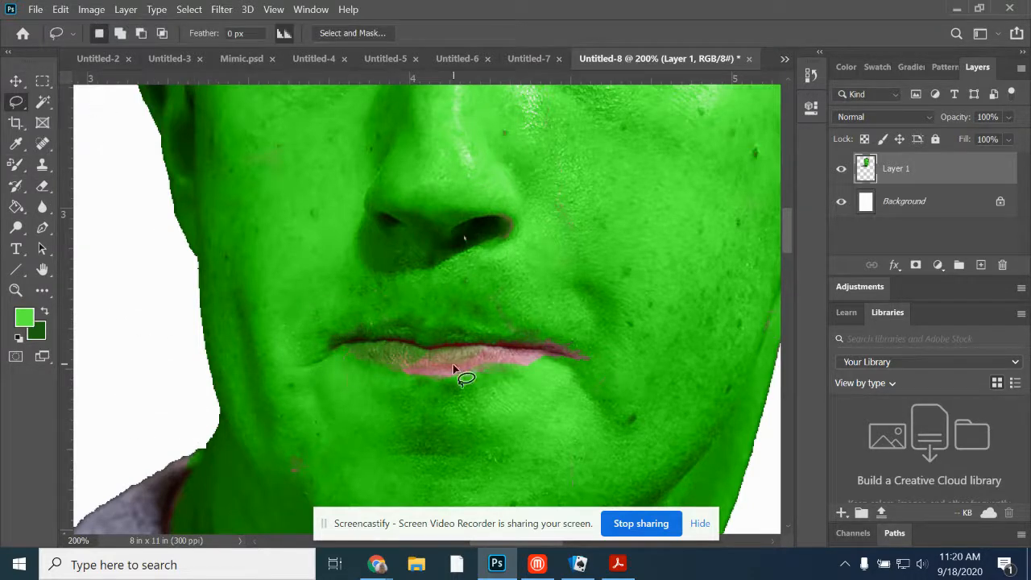
{"action": "mouse_move", "coordinate": [331, 339]}
{"action": "left_mouse_down"}
{"action": "mouse_move", "coordinate": [450, 327]}
{"action": "mouse_move", "coordinate": [540, 337]}
{"action": "mouse_move", "coordinate": [586, 359]}
{"action": "mouse_move", "coordinate": [331, 347]}
{"action": "left_mouse_up"}
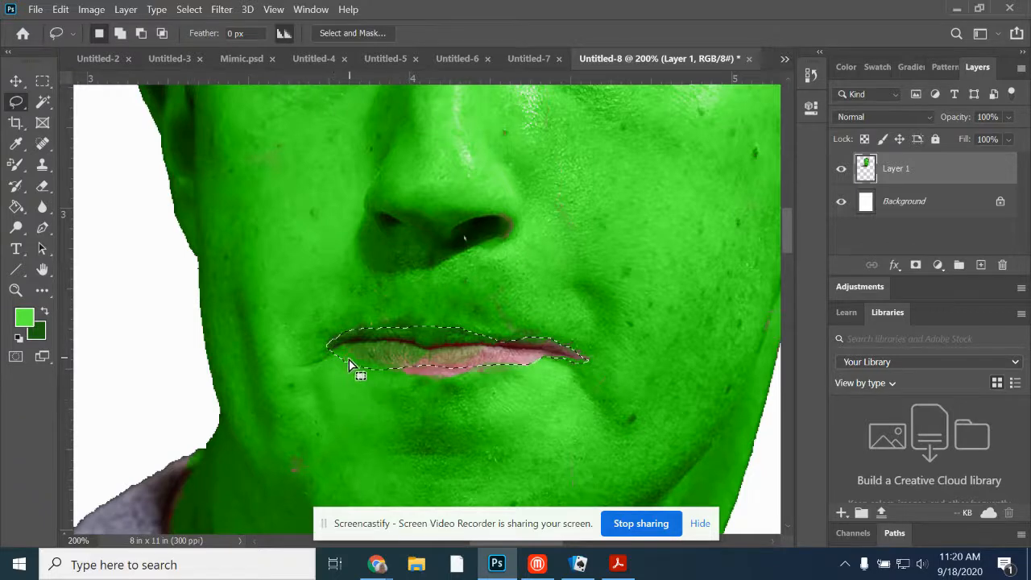
{"action": "key", "text": "alt"}
{"action": "key", "text": "shift"}
Step: Set the foreground colour to purple, #af23b8
{"action": "left_click", "coordinate": [23, 317]}
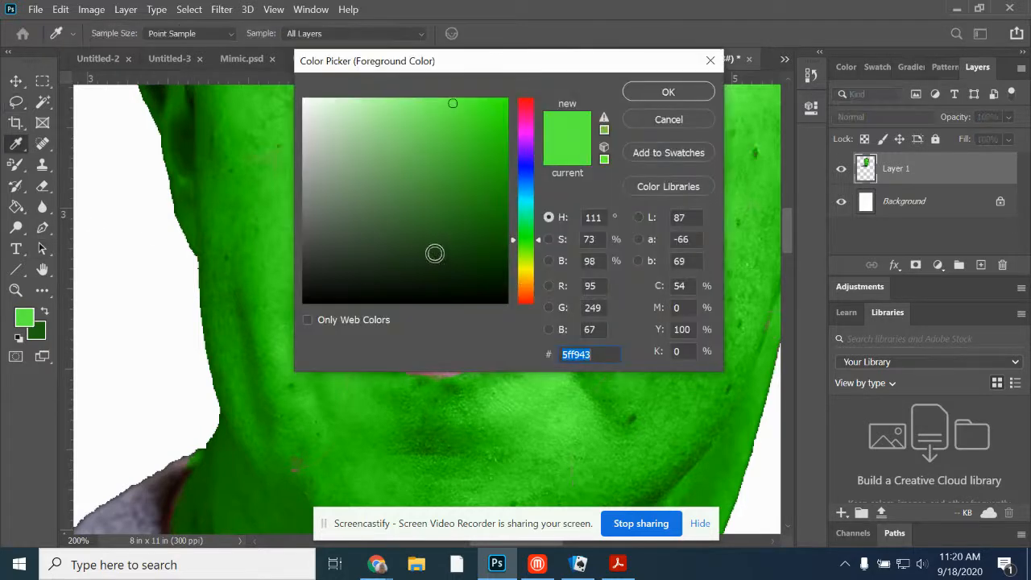
{"action": "left_click_drag", "start_coordinate": [522, 277], "coordinate": [524, 135]}
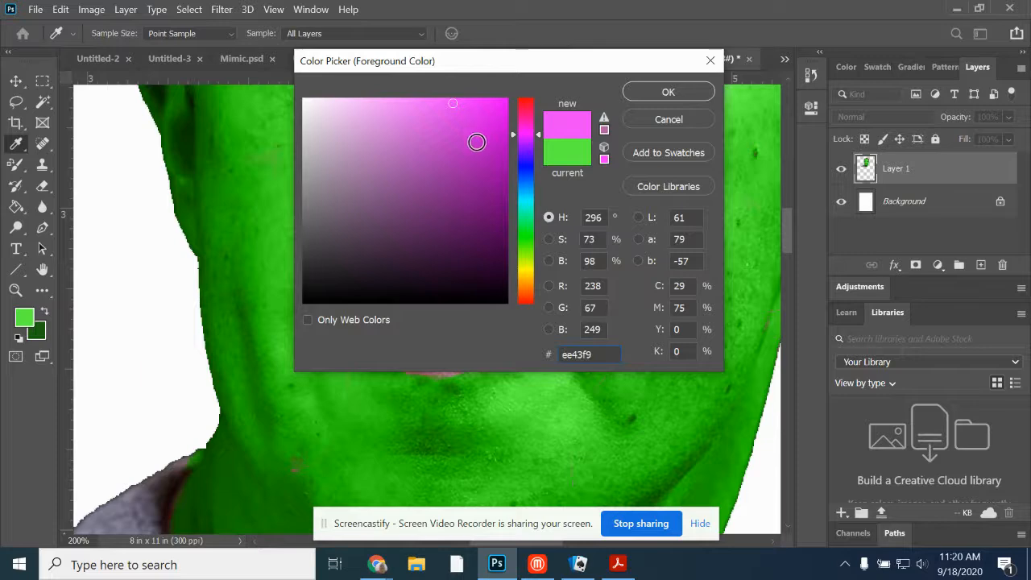
{"action": "left_click", "coordinate": [475, 182]}
{"action": "left_click", "coordinate": [469, 153]}
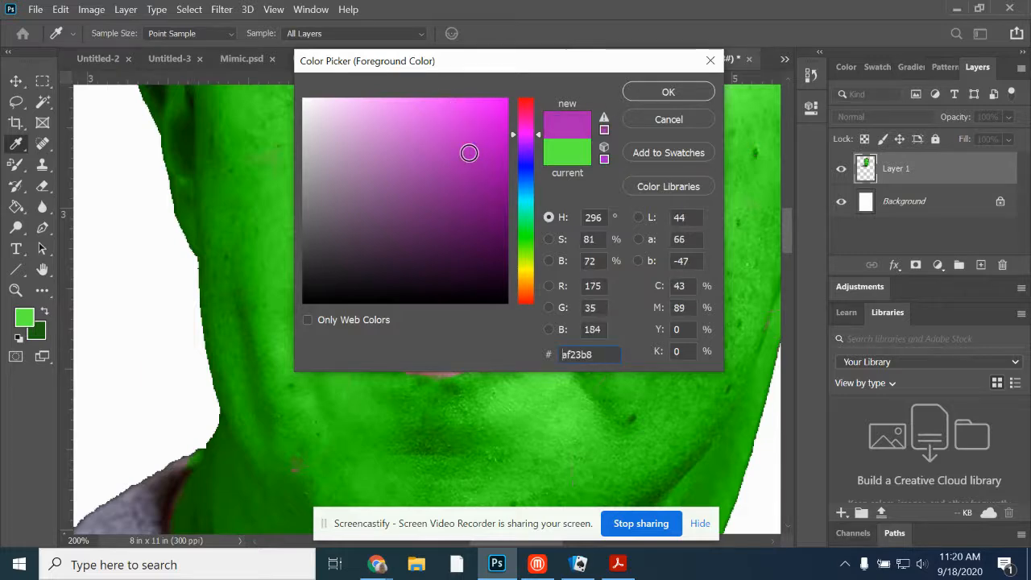
{"action": "left_click", "coordinate": [646, 94]}
Step: Recolour the selected lips purple with the Color Replacement Tool, adding the missed lower lip edge to the selection with the Lasso
{"action": "left_click", "coordinate": [15, 164]}
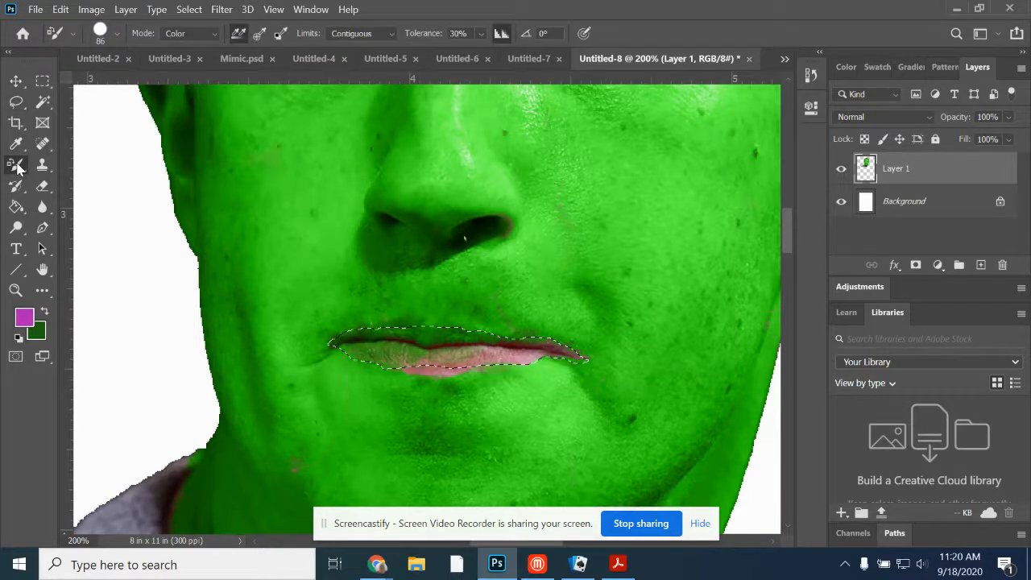
{"action": "right_click", "coordinate": [29, 168]}
{"action": "left_click", "coordinate": [88, 194]}
{"action": "mouse_move", "coordinate": [430, 358]}
{"action": "left_mouse_down"}
{"action": "mouse_move", "coordinate": [523, 363]}
{"action": "mouse_move", "coordinate": [528, 342]}
{"action": "left_mouse_up"}
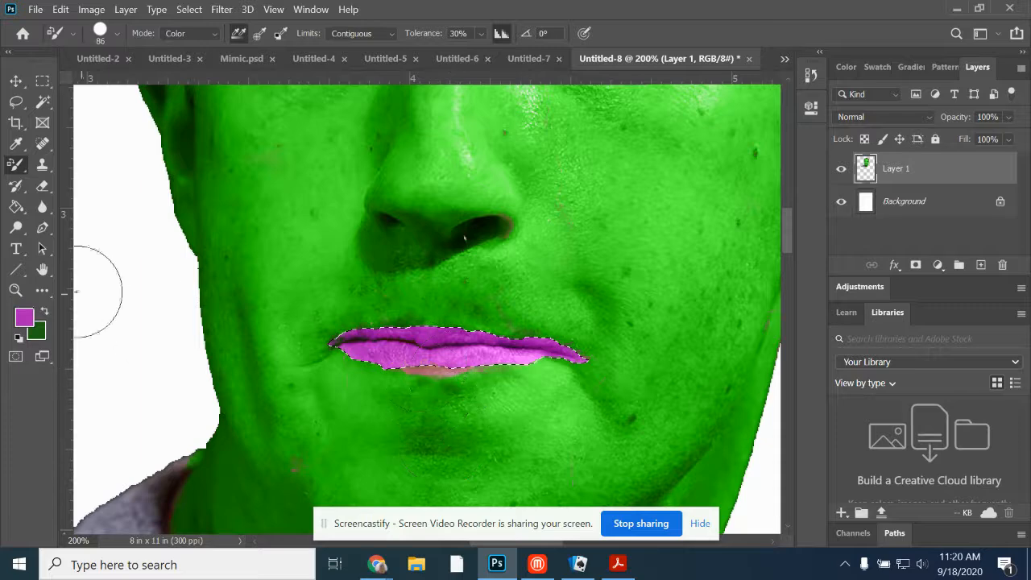
{"action": "left_click", "coordinate": [16, 101]}
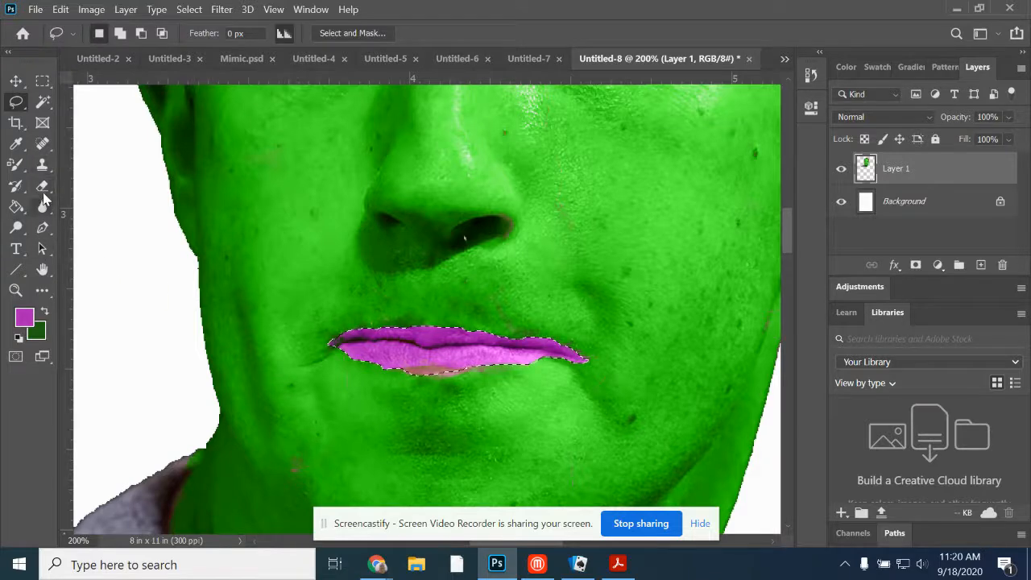
{"action": "left_click", "coordinate": [20, 166]}
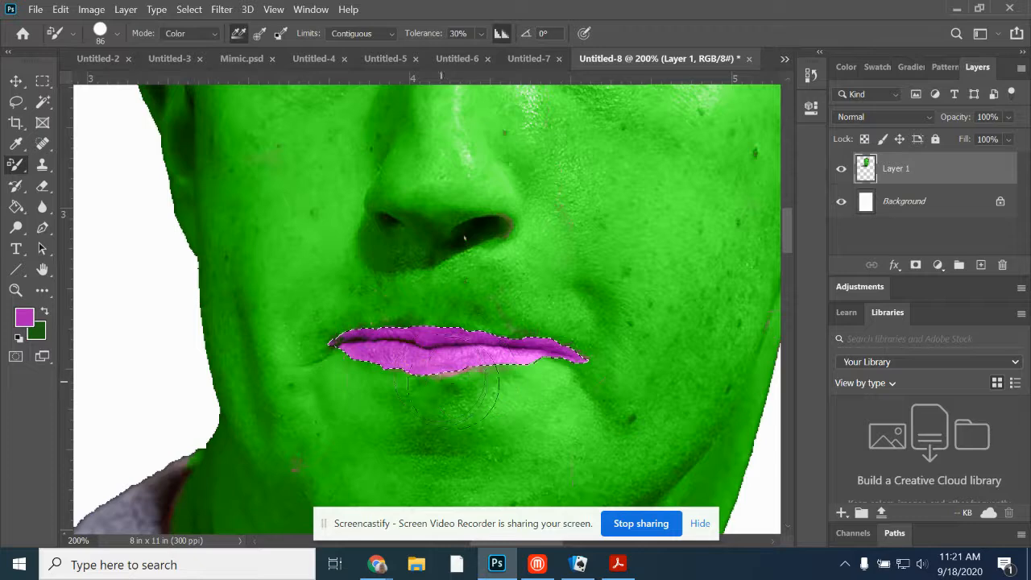
Step: Invert the lip selection to cover the skin and set the foreground colour to a green sampled from the face, #3bd51f
{"action": "left_click", "coordinate": [187, 9]}
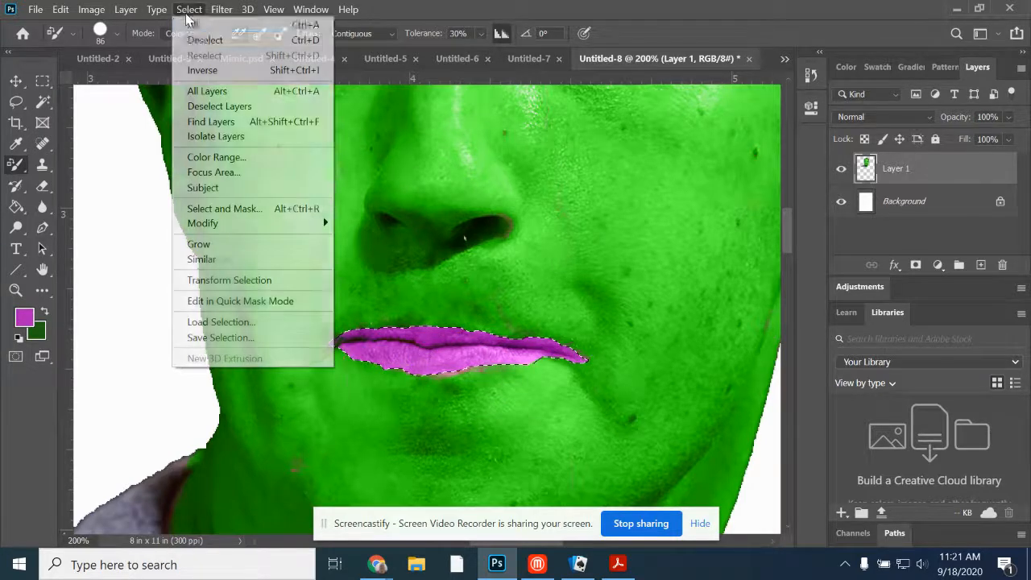
{"action": "left_click", "coordinate": [203, 70]}
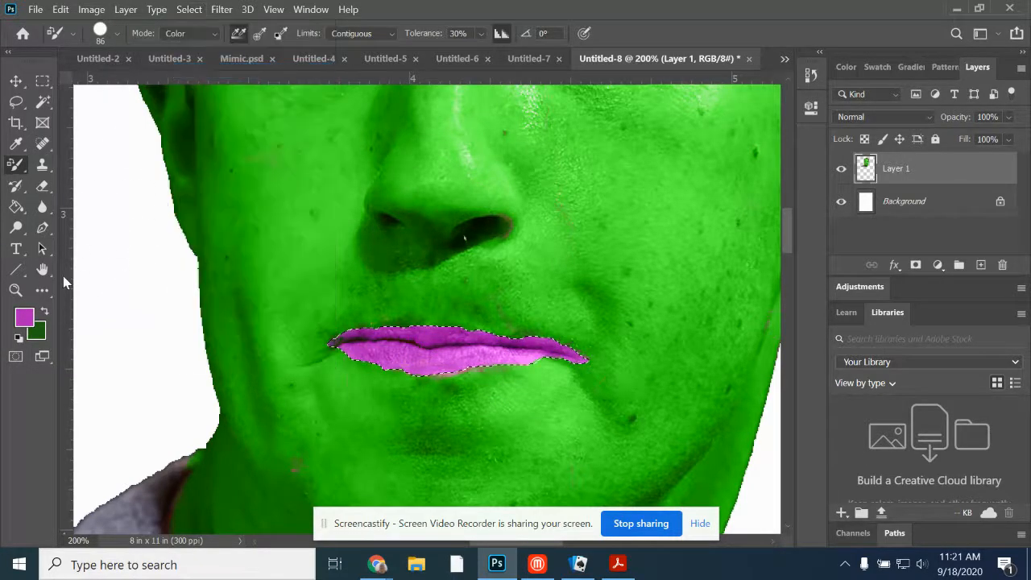
{"action": "left_click", "coordinate": [25, 317]}
{"action": "left_click", "coordinate": [282, 227]}
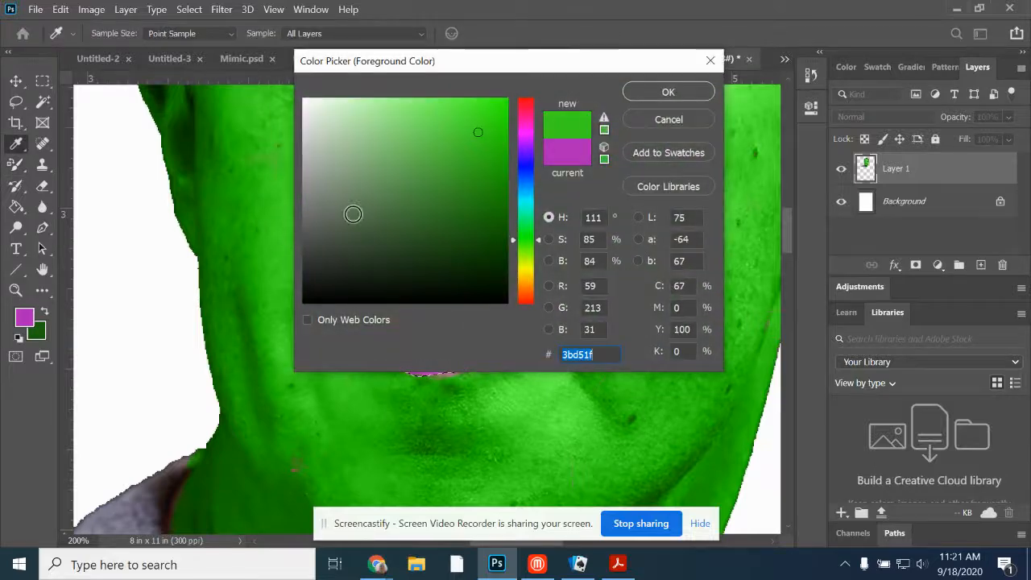
{"action": "left_click", "coordinate": [668, 92]}
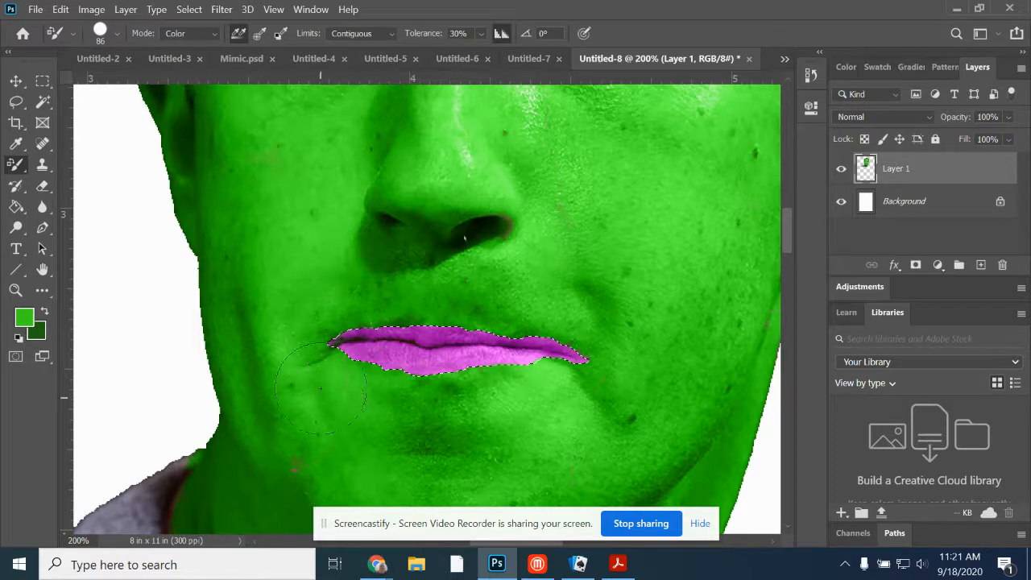
Step: Touch up the pink fringe around the lips in green with the Color Replacement Tool and clear the selection
{"action": "left_click", "coordinate": [184, 9]}
{"action": "left_click", "coordinate": [202, 38]}
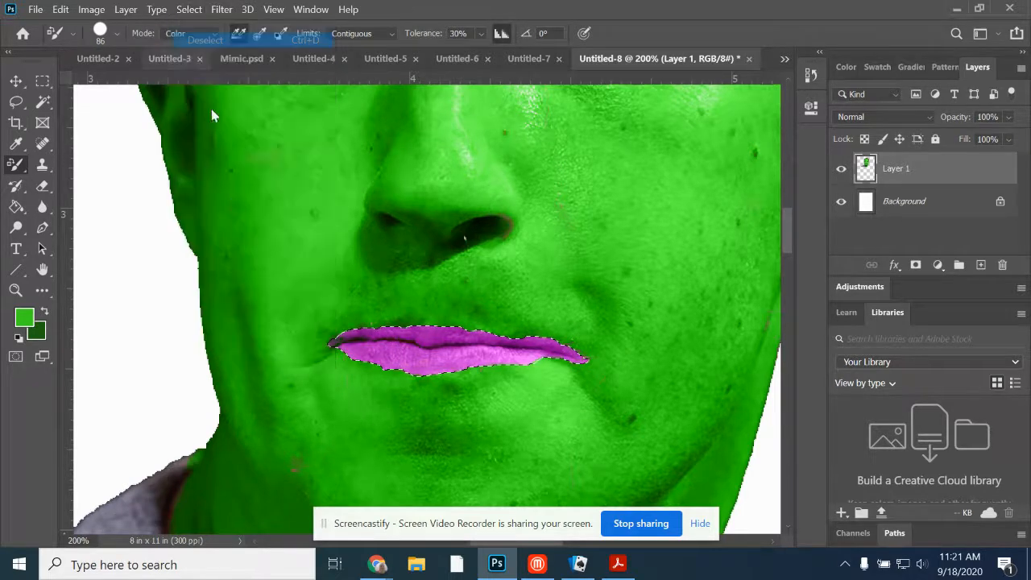
{"action": "scroll", "coordinate": [505, 393], "scroll_direction": "up", "scroll_amount": 5}
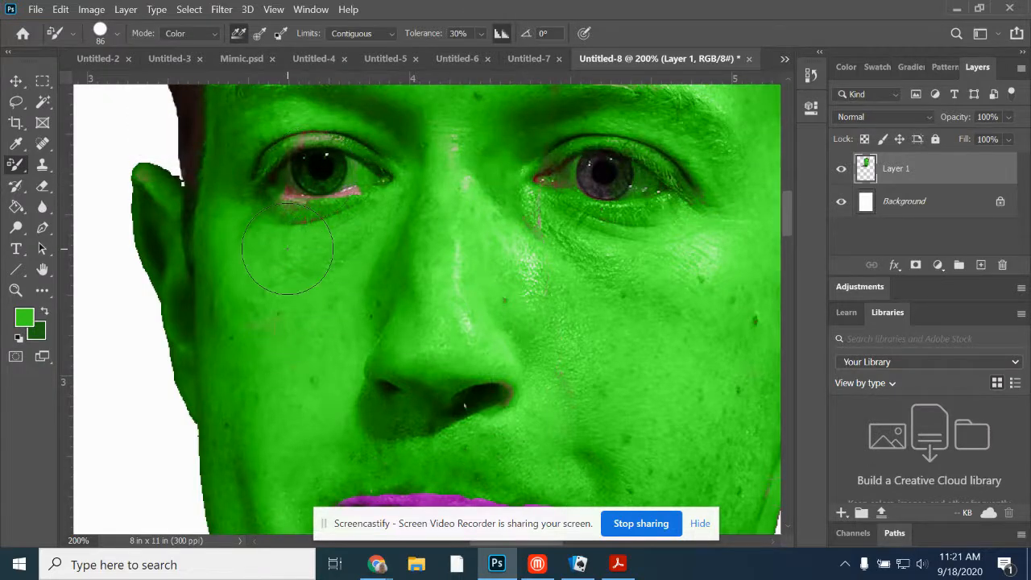
{"action": "left_click", "coordinate": [15, 290]}
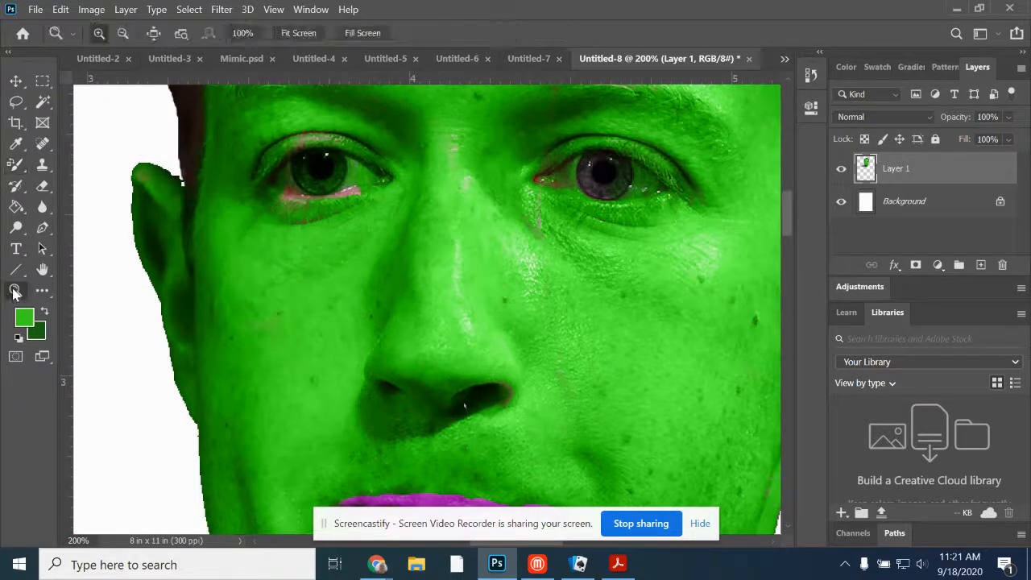
{"action": "left_click", "coordinate": [253, 323], "text": "alt"}
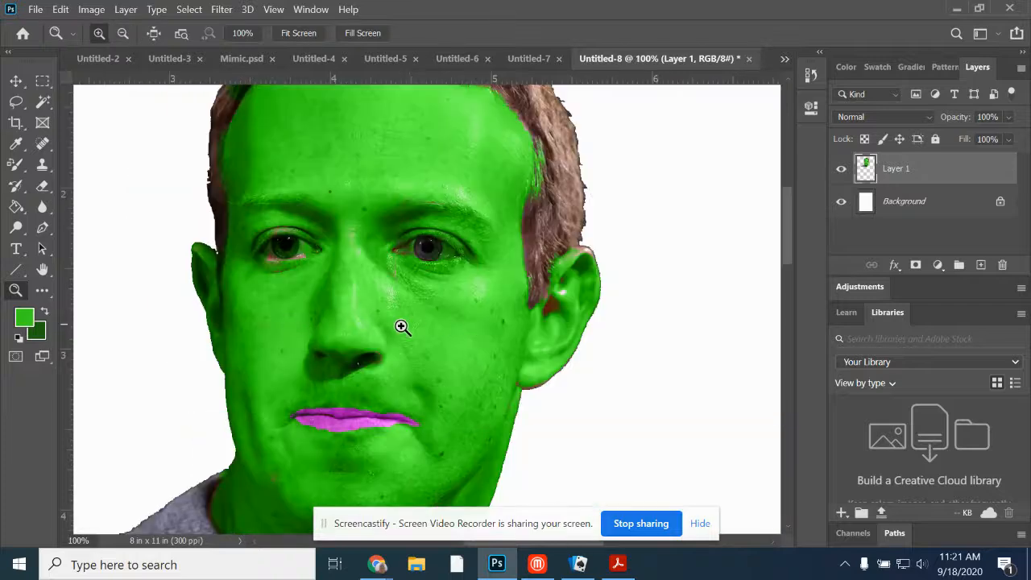
{"action": "left_click", "coordinate": [385, 319], "text": "alt"}
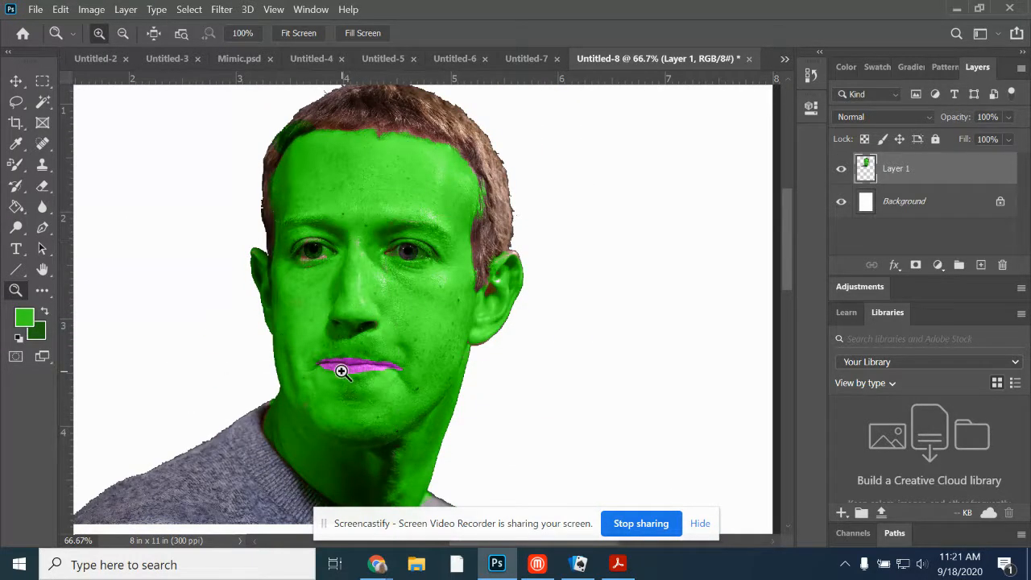
Step: Try to select the shaded green skin along the edge of the face with the Magic Wand
{"action": "left_click", "coordinate": [15, 188]}
{"action": "right_click", "coordinate": [16, 193]}
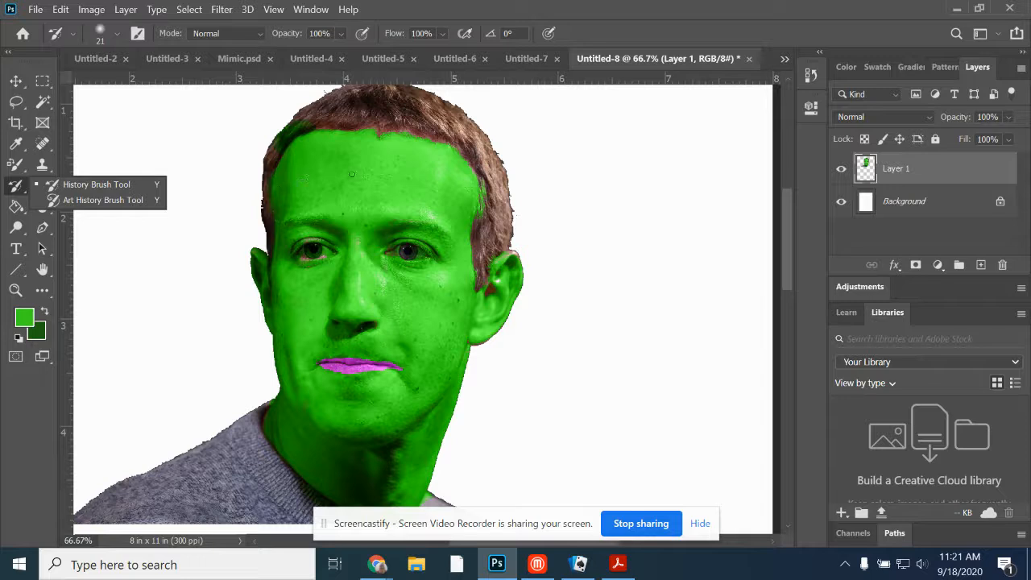
{"action": "left_click", "coordinate": [44, 104]}
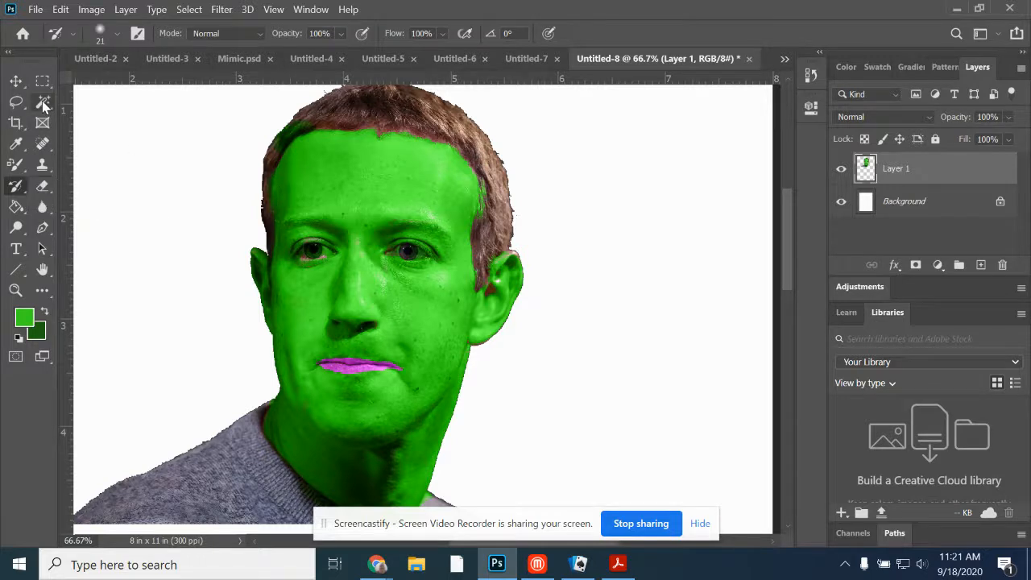
{"action": "left_click", "coordinate": [44, 104]}
{"action": "left_click", "coordinate": [288, 200]}
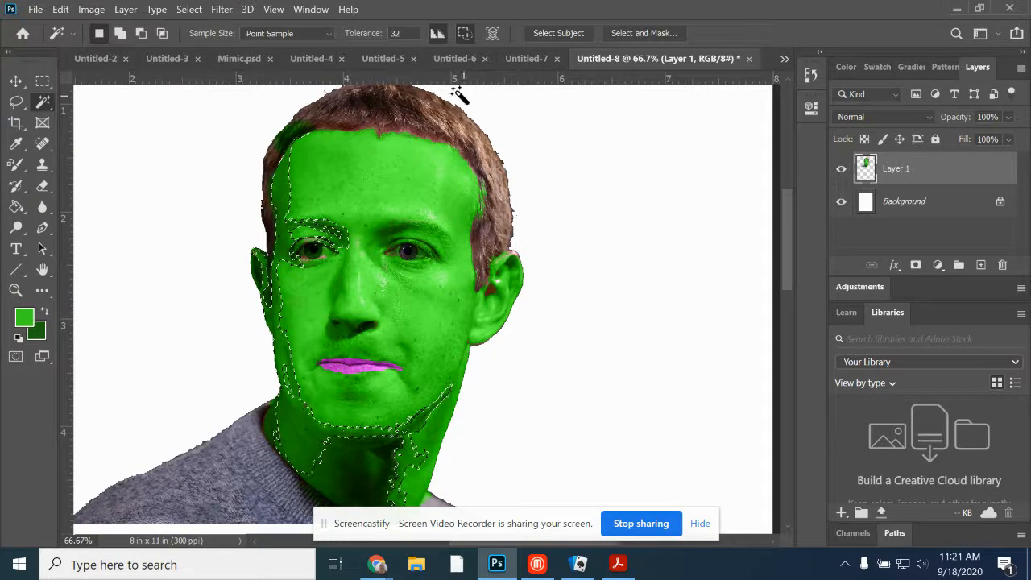
Step: Set the Magic Wand tolerance to 20 and select the mid-green skin areas across the forehead, cheeks and chin
{"action": "left_click", "coordinate": [394, 33]}
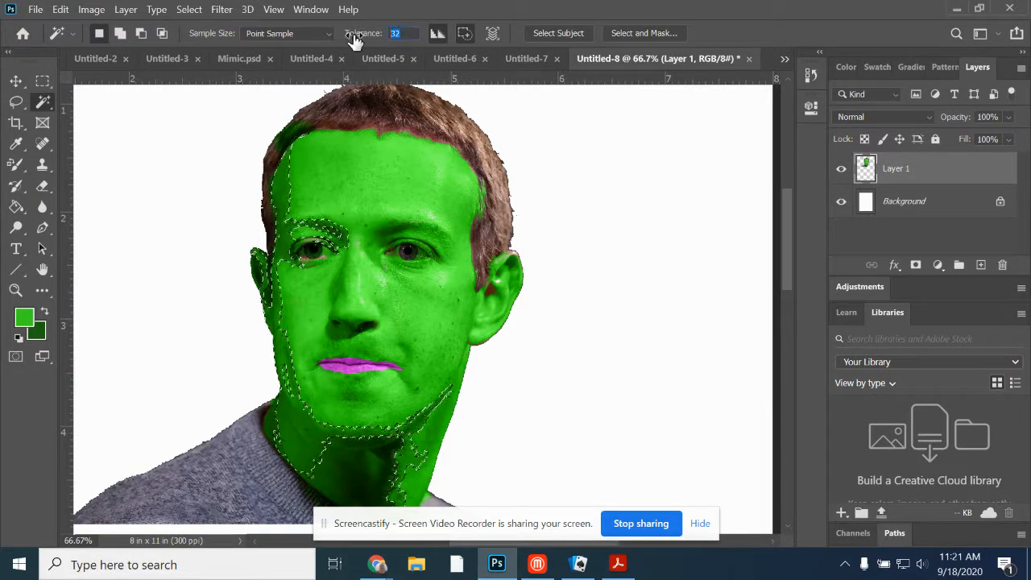
{"action": "type", "text": "20"}
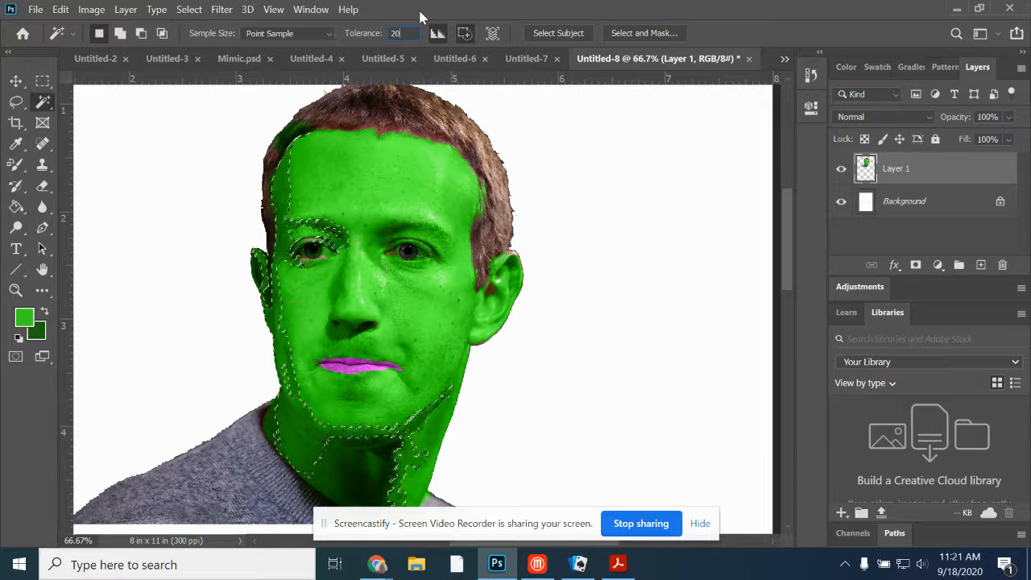
{"action": "left_click", "coordinate": [283, 199]}
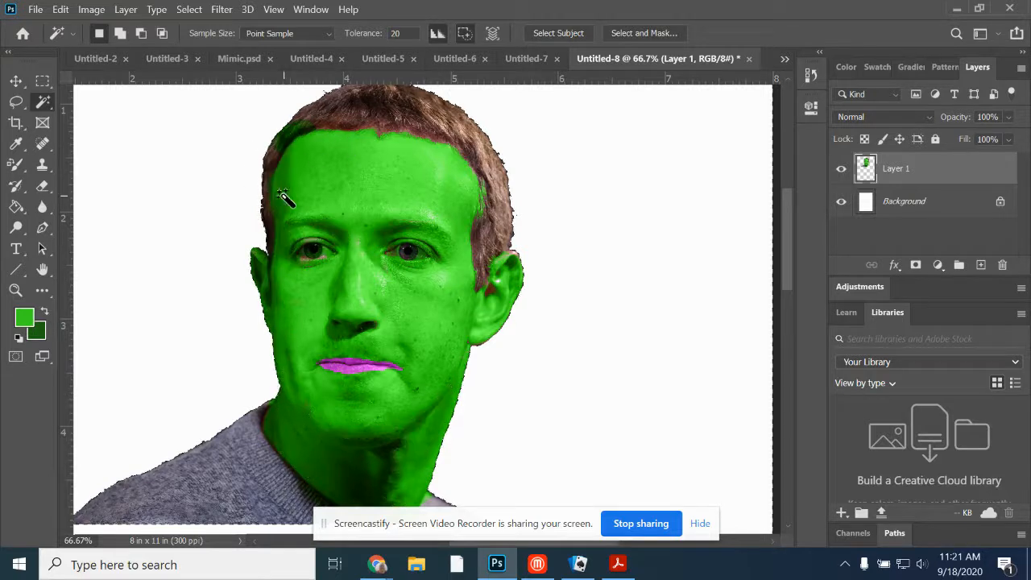
{"action": "left_click", "coordinate": [281, 201], "text": "shift"}
{"action": "left_click", "coordinate": [290, 379], "text": "shift"}
{"action": "left_click", "coordinate": [308, 199], "text": "shift"}
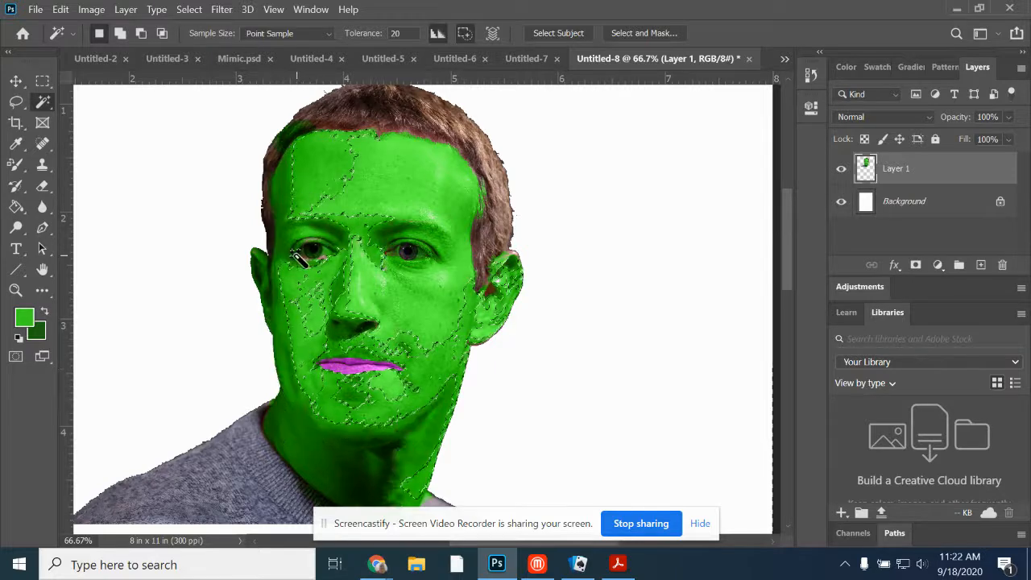
{"action": "left_click", "coordinate": [322, 200], "text": "shift"}
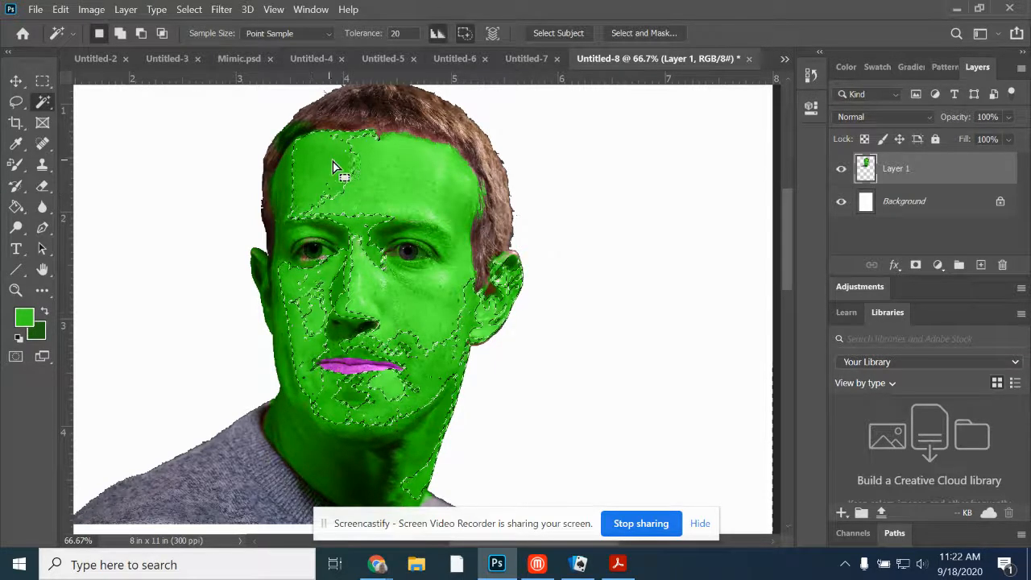
{"action": "left_click", "coordinate": [347, 171], "text": "shift"}
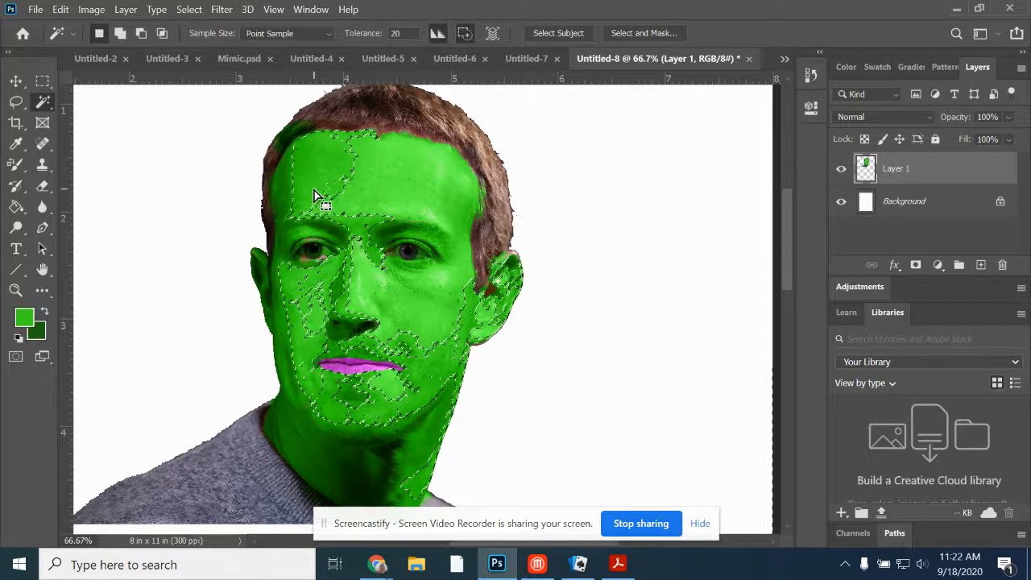
Step: Flatten the selected mid-green skin into one tone with the Average blur filter
{"action": "left_click", "coordinate": [274, 9]}
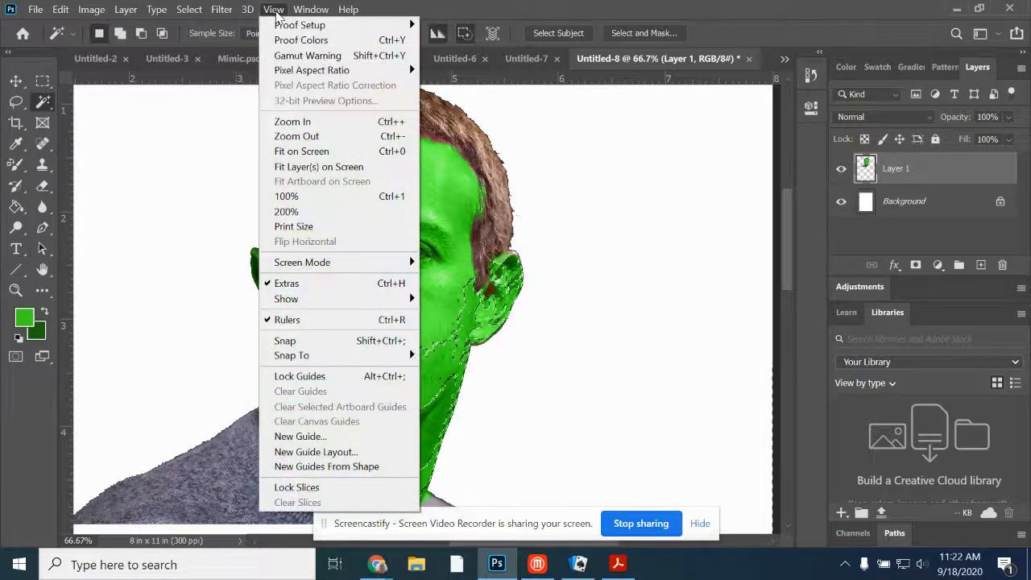
{"action": "left_click", "coordinate": [310, 9]}
{"action": "left_click", "coordinate": [221, 9]}
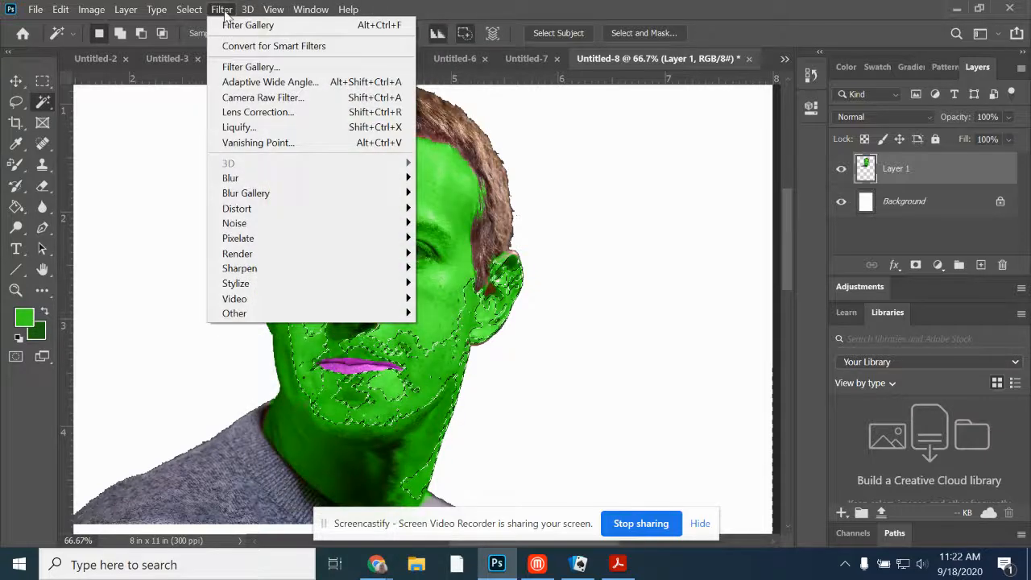
{"action": "mouse_move", "coordinate": [281, 179]}
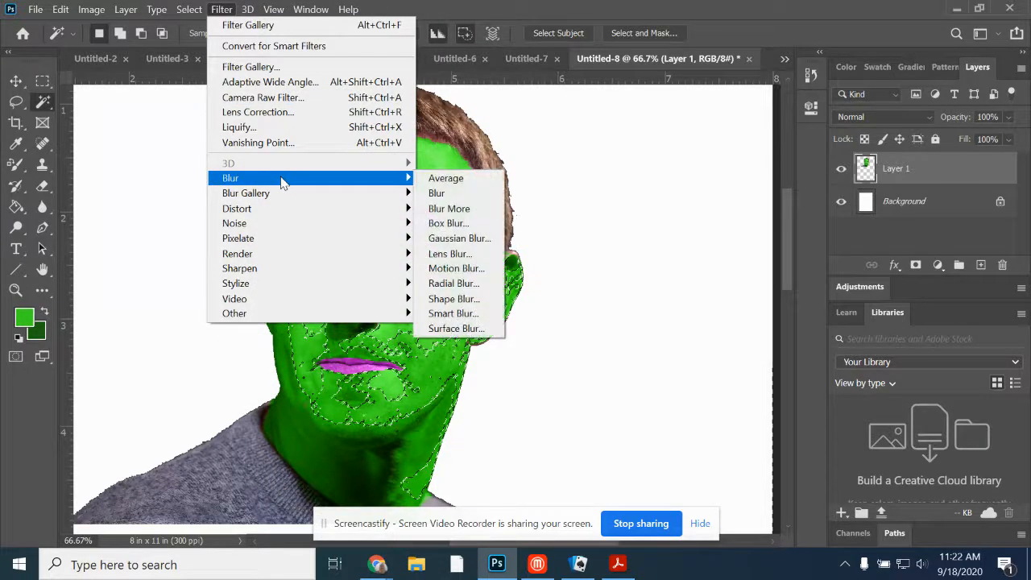
{"action": "left_click", "coordinate": [463, 182]}
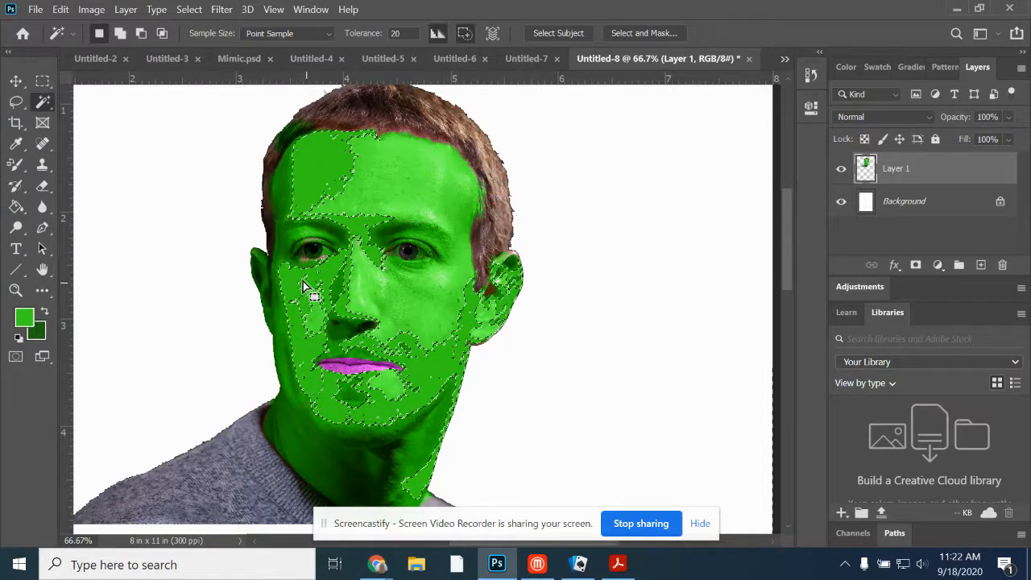
Step: Select the light green area of the forehead with the Magic Wand and flatten it with the Average blur
{"action": "left_click", "coordinate": [356, 197]}
{"action": "key", "text": "ctrl+d"}
{"action": "left_click", "coordinate": [337, 216]}
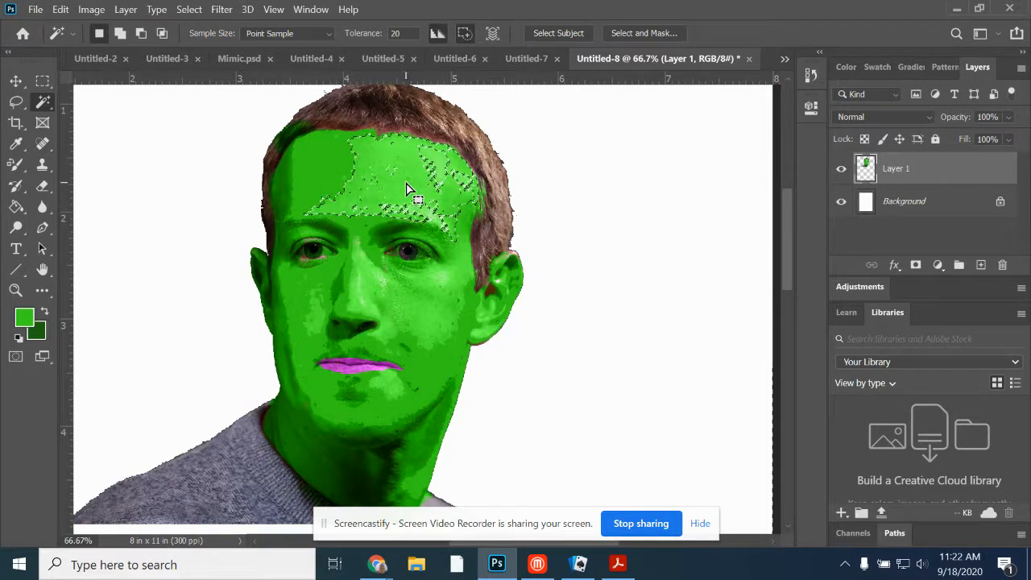
{"action": "key", "text": "ctrl+d"}
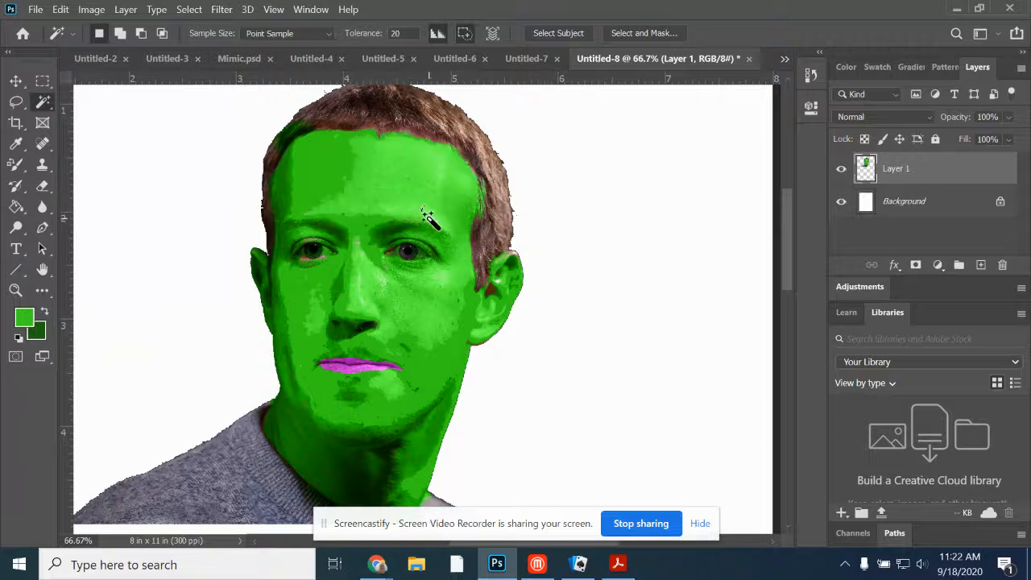
{"action": "left_click", "coordinate": [402, 183]}
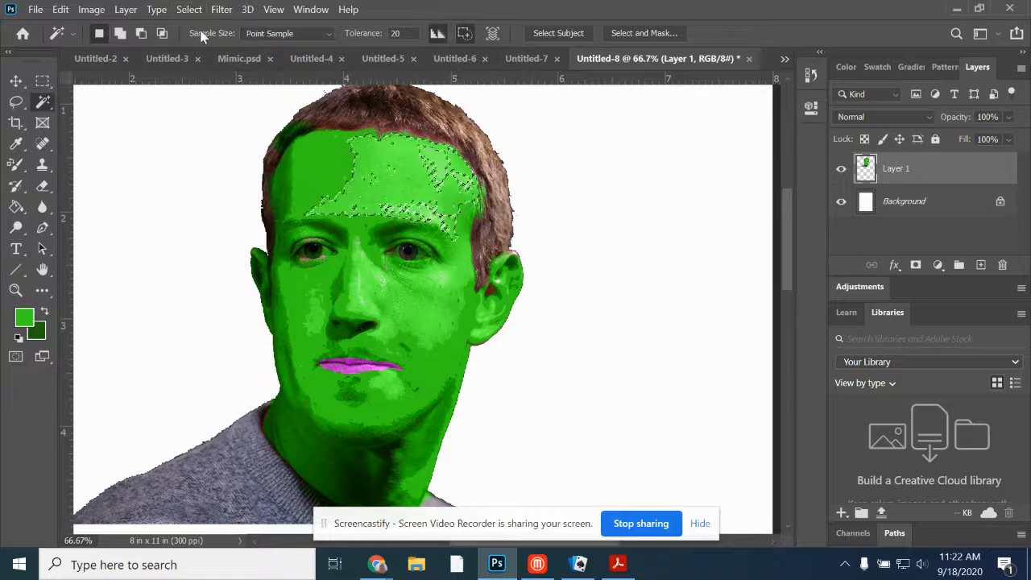
{"action": "left_click", "coordinate": [219, 8]}
{"action": "mouse_move", "coordinate": [249, 180]}
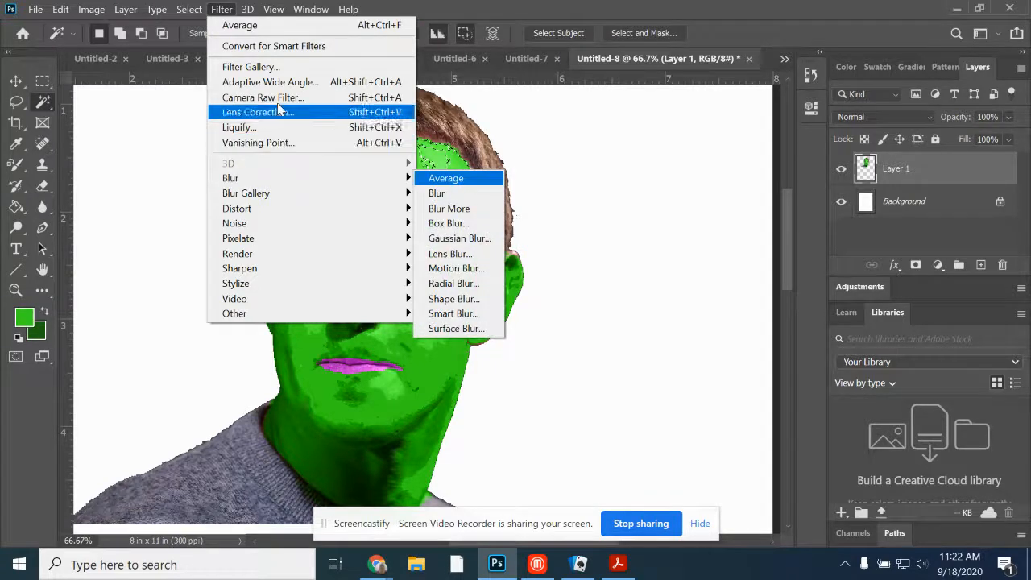
{"action": "key", "text": "Escape"}
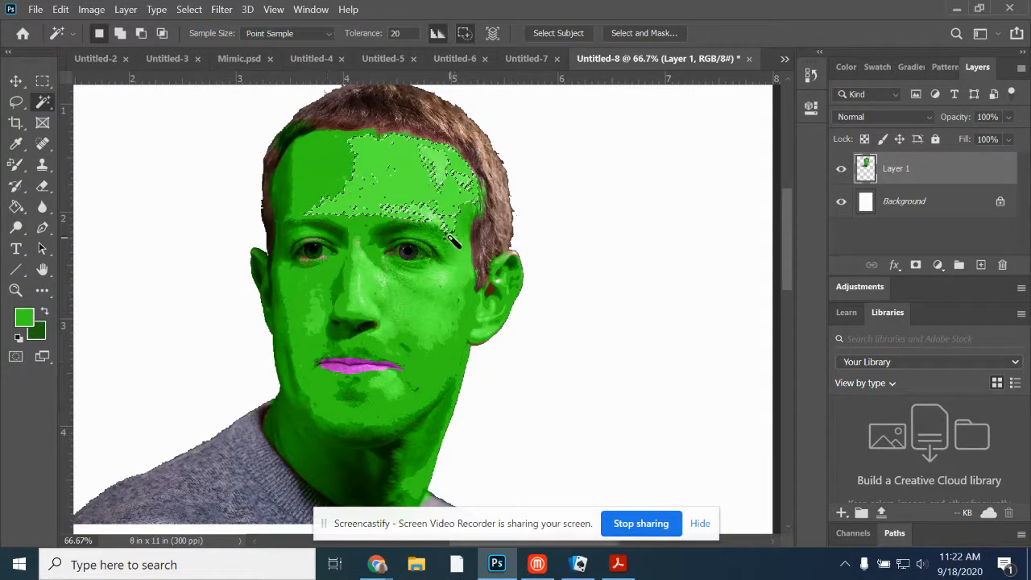
Step: Select the darker green area between the temple and the eye and reapply the Average filter to it
{"action": "left_click", "coordinate": [471, 227]}
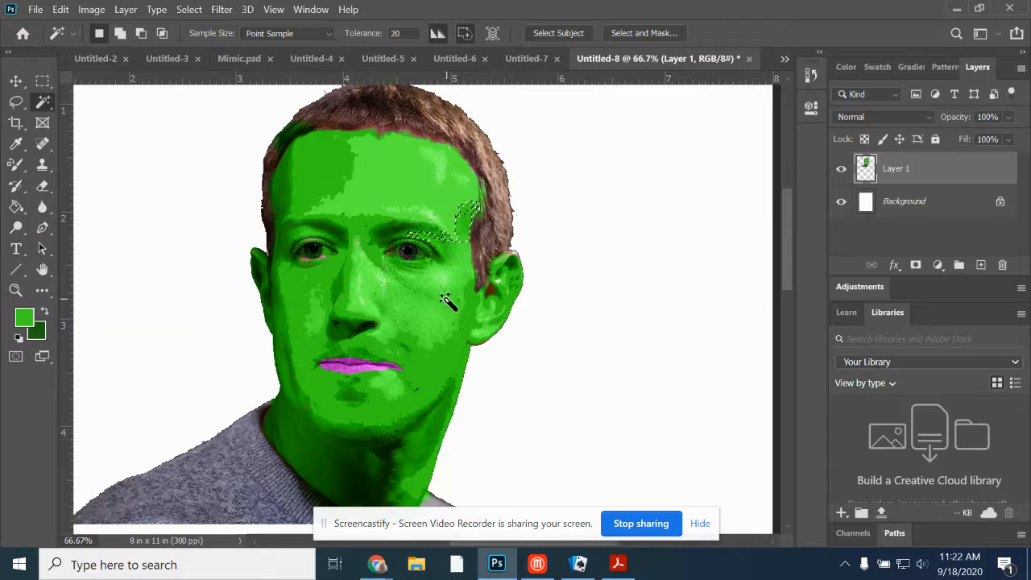
{"action": "left_click", "coordinate": [219, 9]}
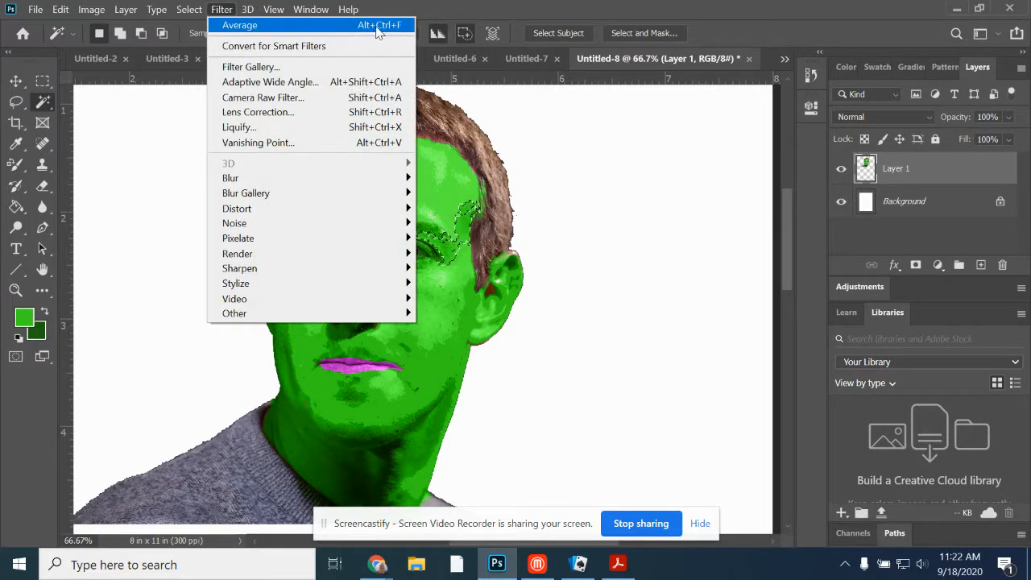
{"action": "left_click", "coordinate": [328, 28]}
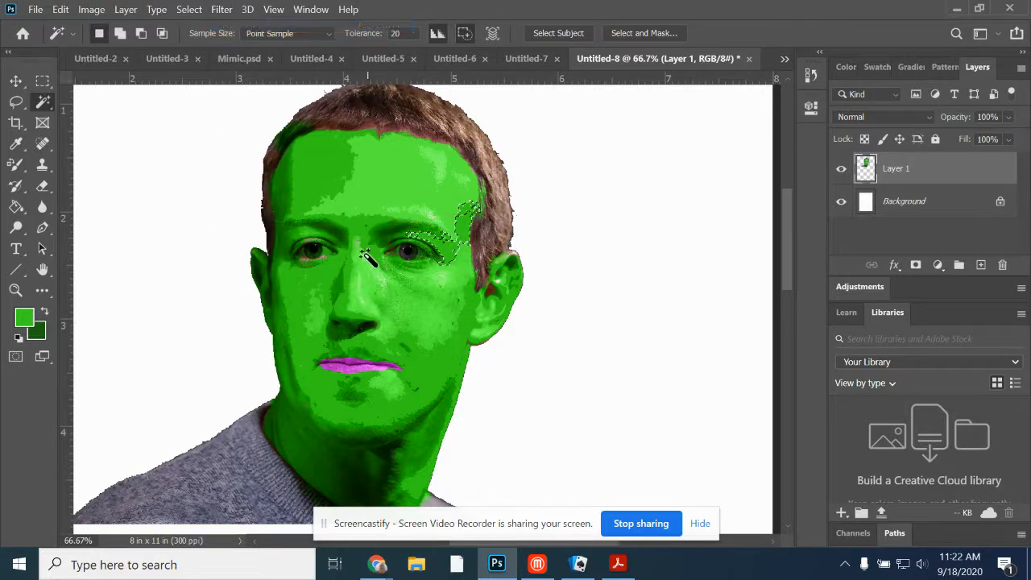
Step: Select the light green highlight along the nose with the Magic Wand and average its colour
{"action": "left_click", "coordinate": [361, 278]}
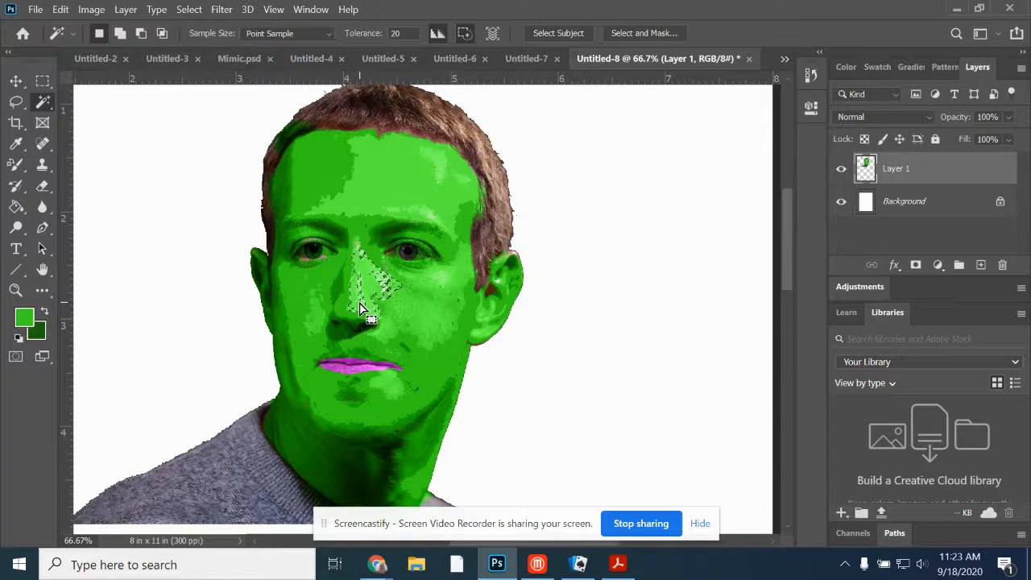
{"action": "left_click", "coordinate": [219, 10]}
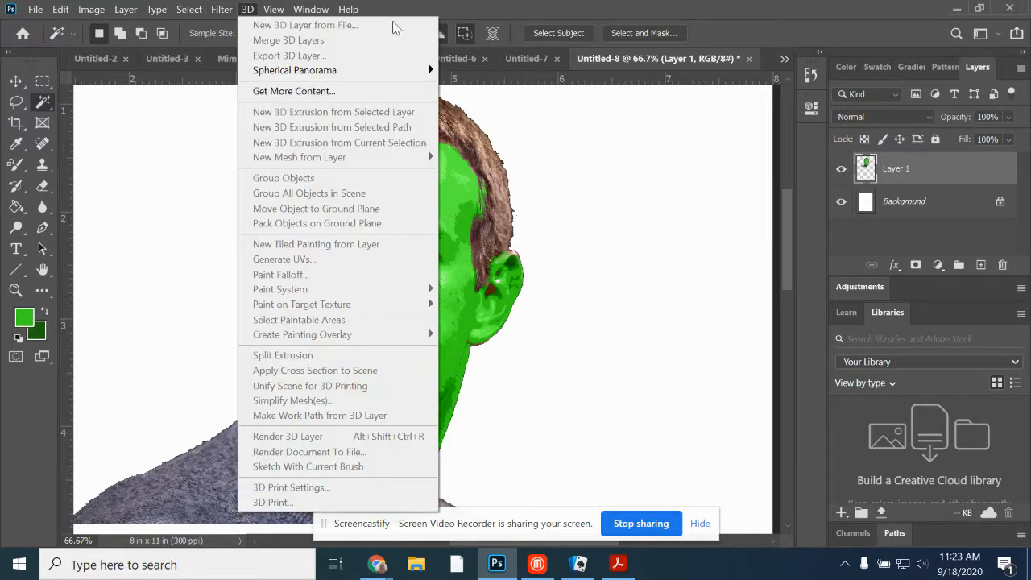
{"action": "left_click", "coordinate": [417, 16]}
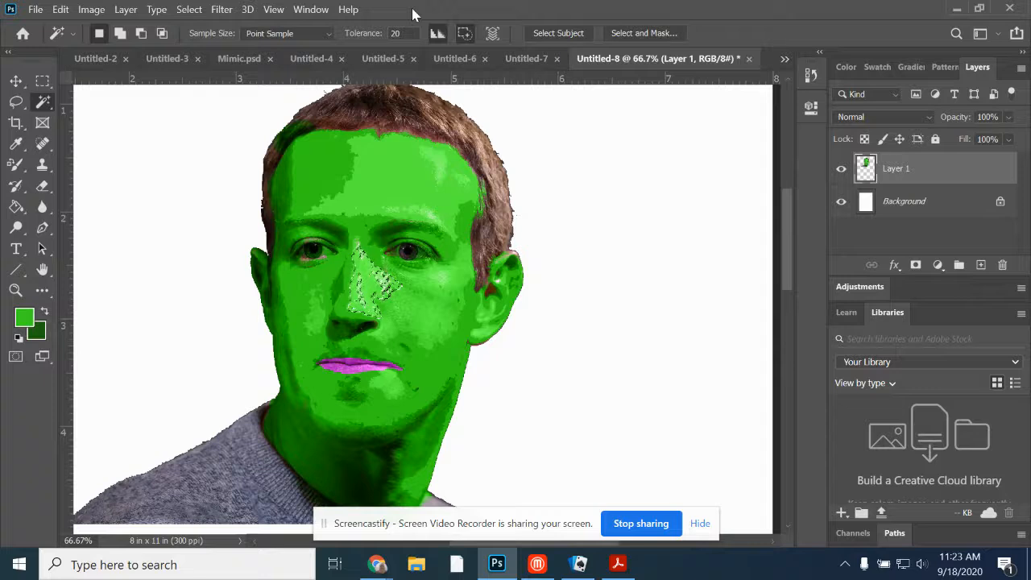
Step: Select the light green patches on the left cheek and just below the lips with the Magic Wand, flattening each with Average
{"action": "left_click", "coordinate": [317, 307]}
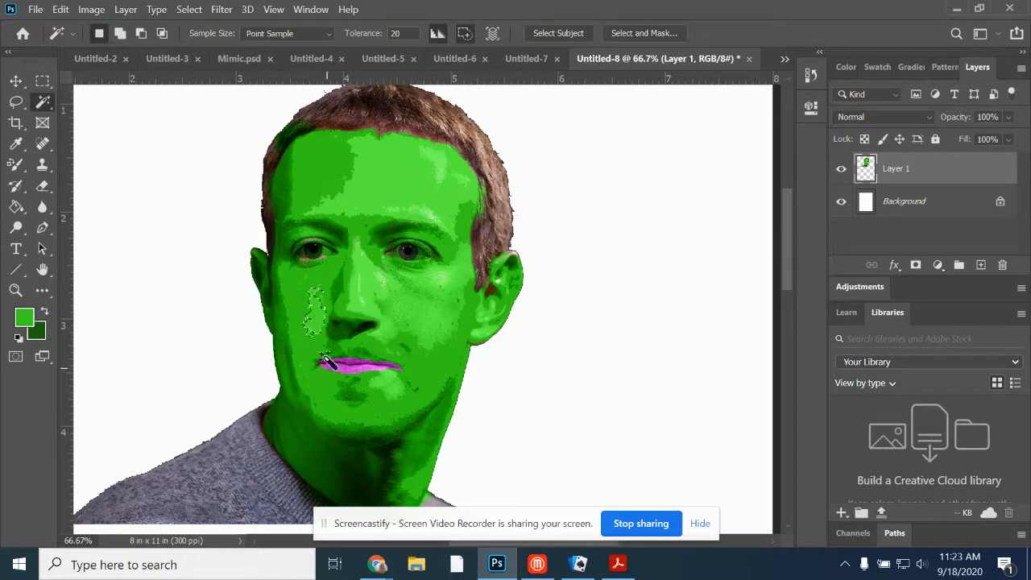
{"action": "key", "text": "ctrl+d"}
{"action": "left_click", "coordinate": [389, 394]}
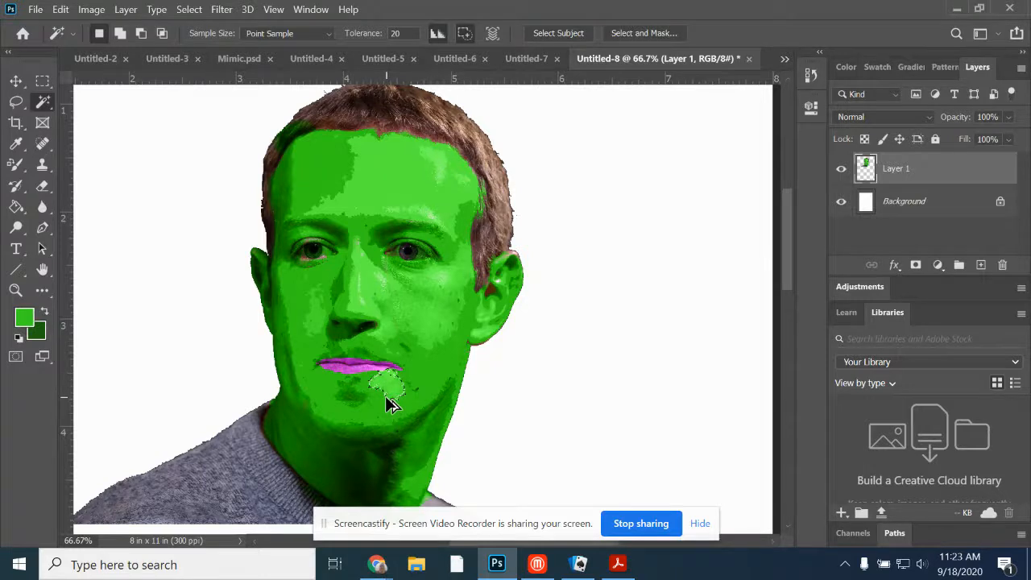
{"action": "key", "text": "ctrl+d"}
Step: Select the light green area across the nose and right cheek with the Magic Wand, average its colour and deselect
{"action": "left_click", "coordinate": [422, 345]}
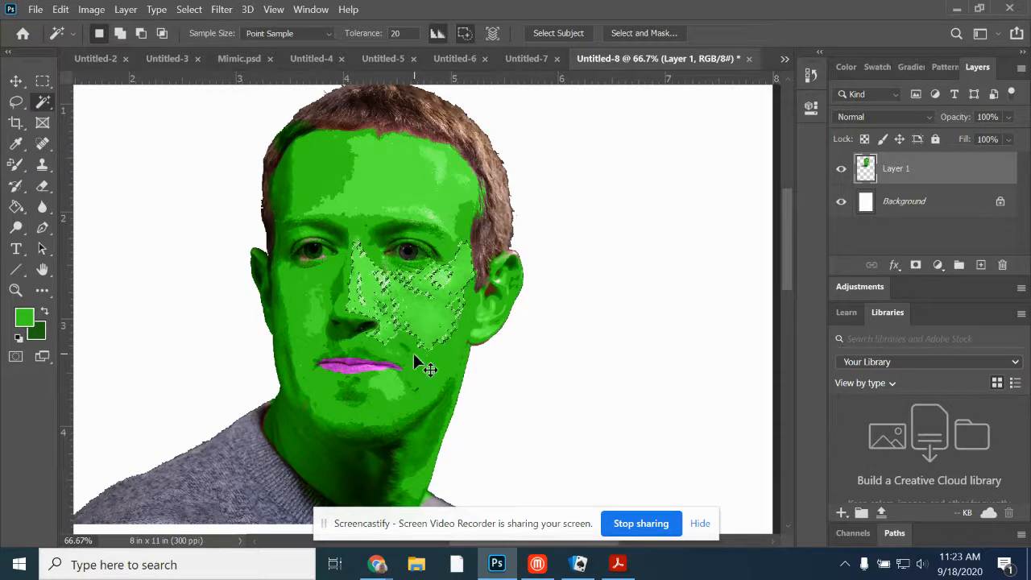
{"action": "left_click", "coordinate": [412, 354]}
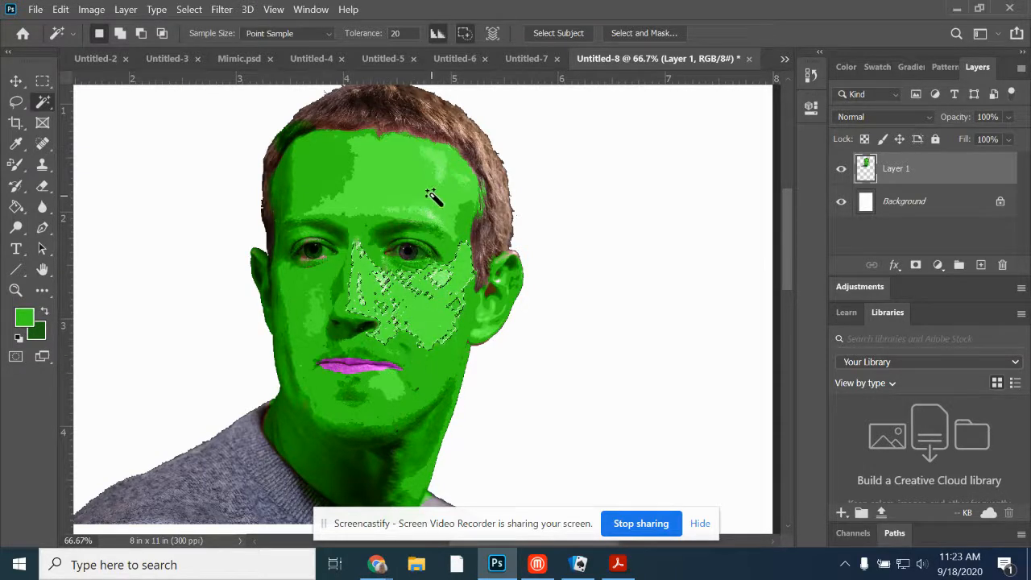
{"action": "left_click", "coordinate": [189, 9]}
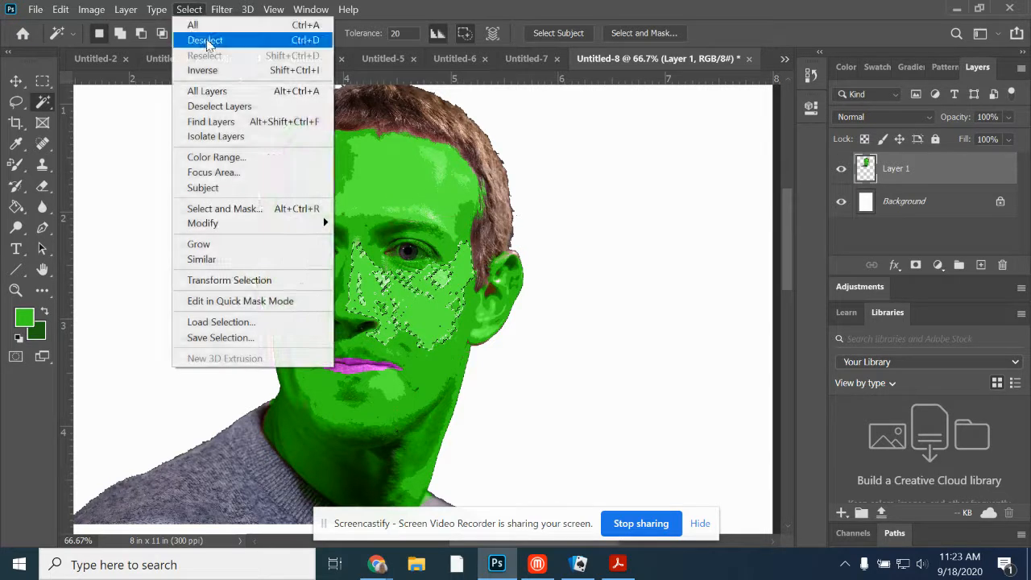
{"action": "left_click", "coordinate": [207, 40]}
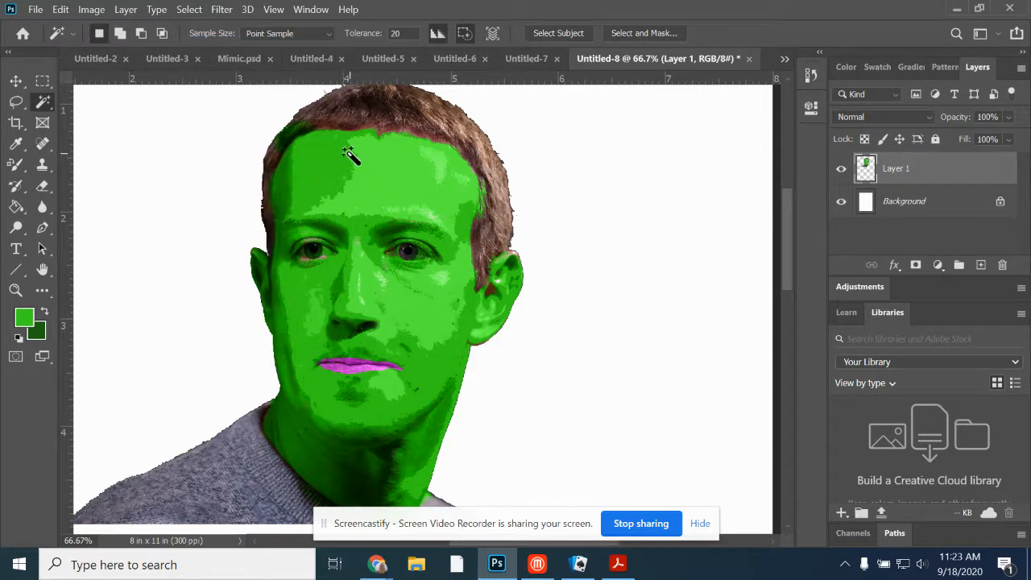
Step: Select the darker green strip along the temple, jaw and neck with the Magic Wand, flatten it with Average and deselect
{"action": "left_click", "coordinate": [281, 197]}
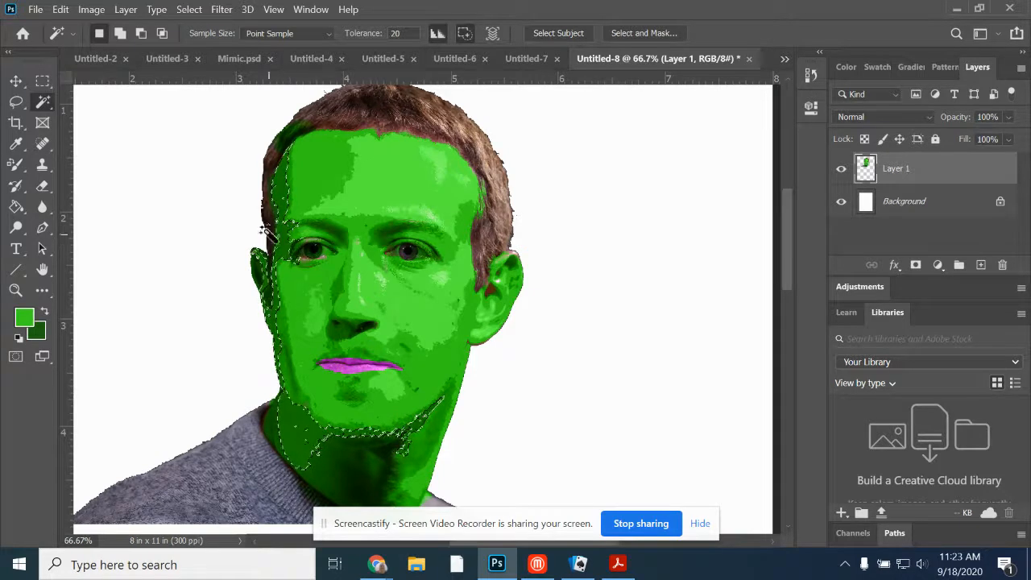
{"action": "left_click", "coordinate": [221, 10]}
{"action": "mouse_move", "coordinate": [193, 11]}
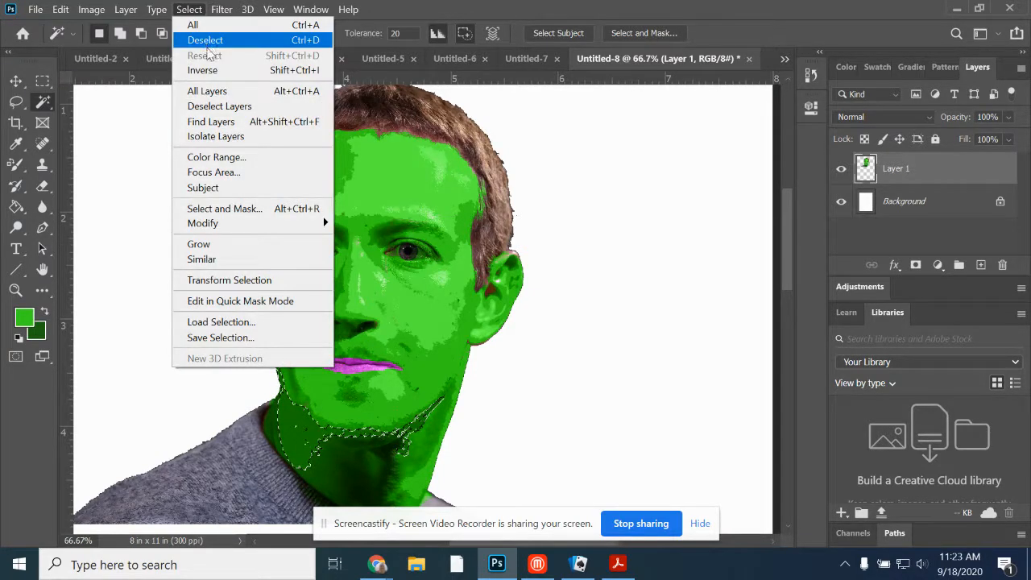
{"action": "left_click", "coordinate": [203, 40]}
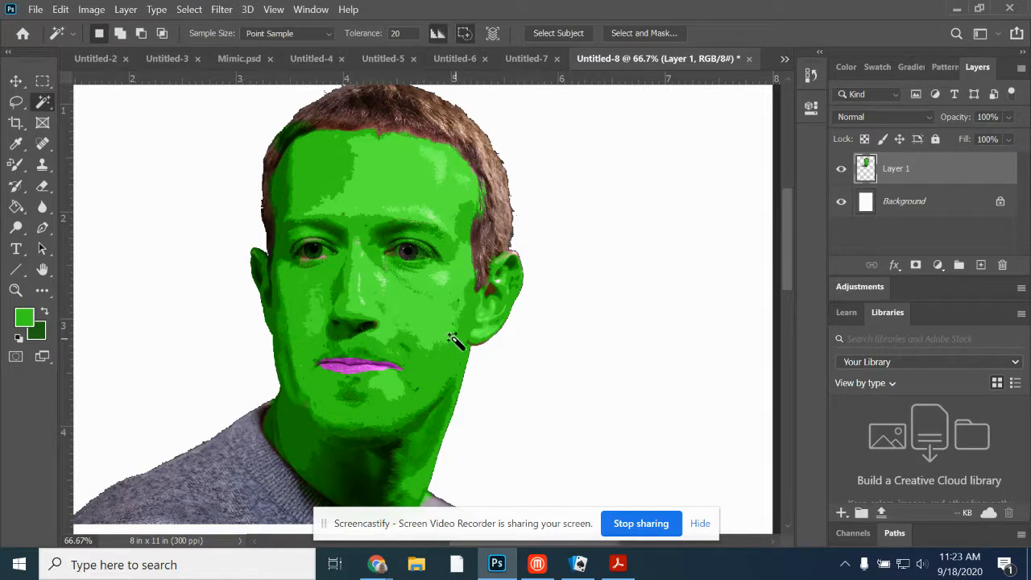
Step: Paste the original portrait photo as a new layer below the green portrait on the page
{"action": "scroll", "coordinate": [475, 343], "scroll_direction": "down", "scroll_amount": 1}
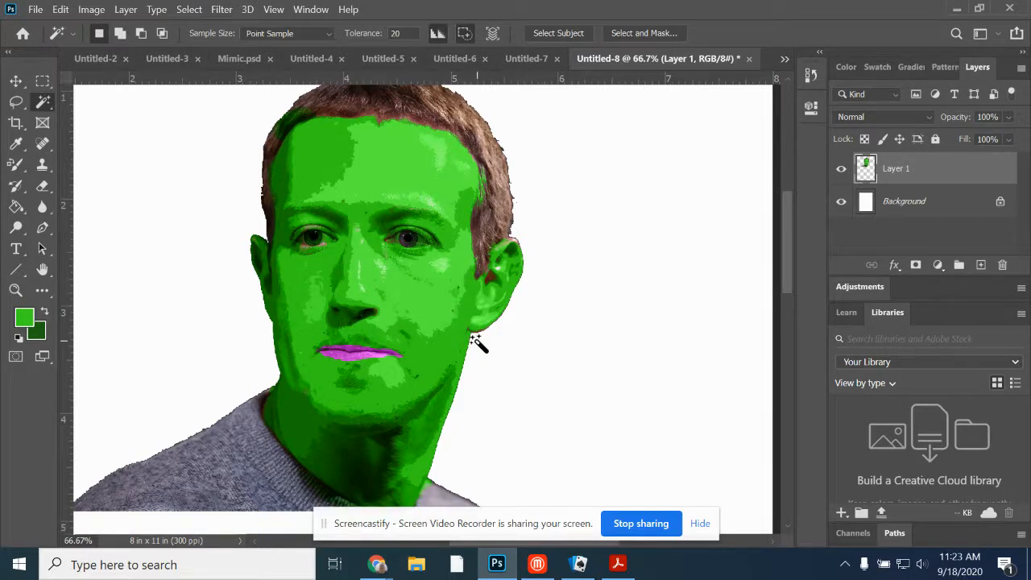
{"action": "scroll", "coordinate": [478, 342], "scroll_direction": "down", "scroll_amount": 1}
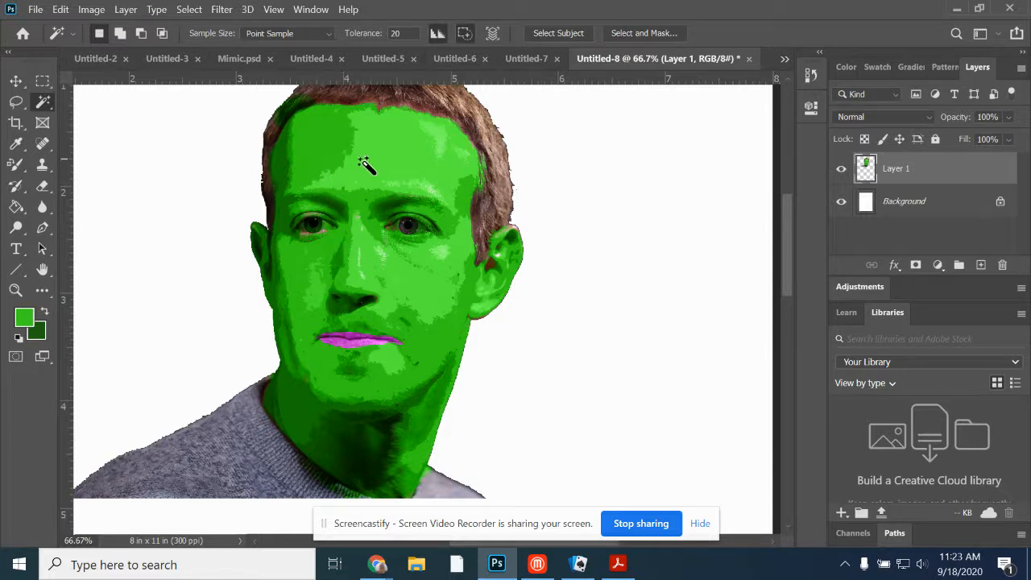
{"action": "scroll", "coordinate": [398, 251], "scroll_direction": "down", "scroll_amount": 12}
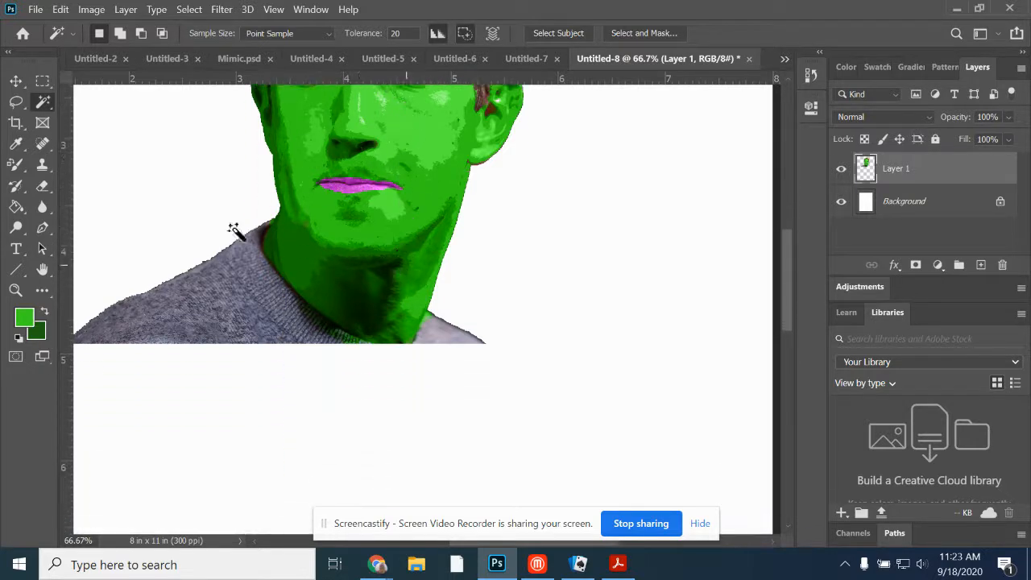
{"action": "left_click", "coordinate": [62, 9]}
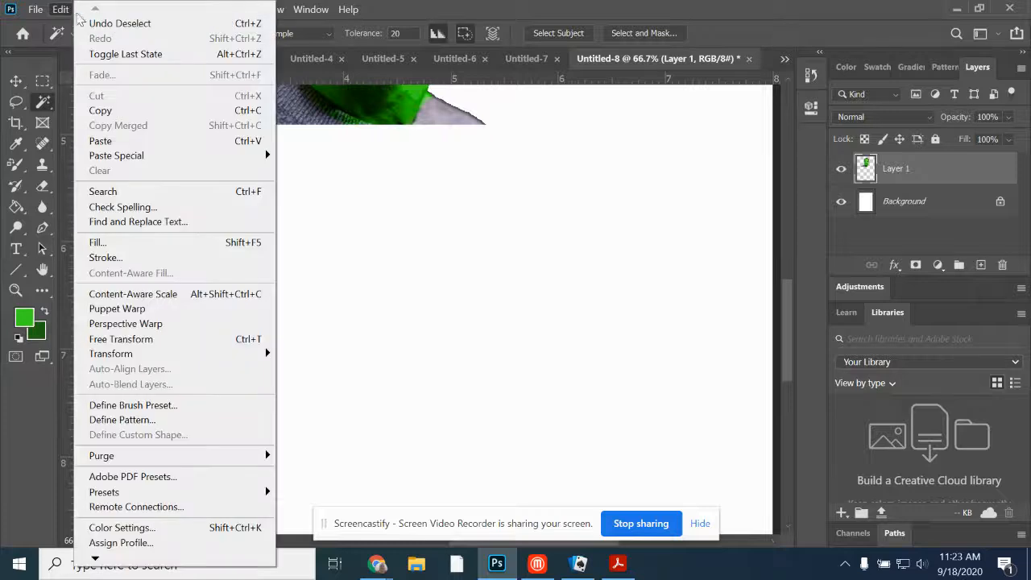
{"action": "left_click", "coordinate": [121, 141]}
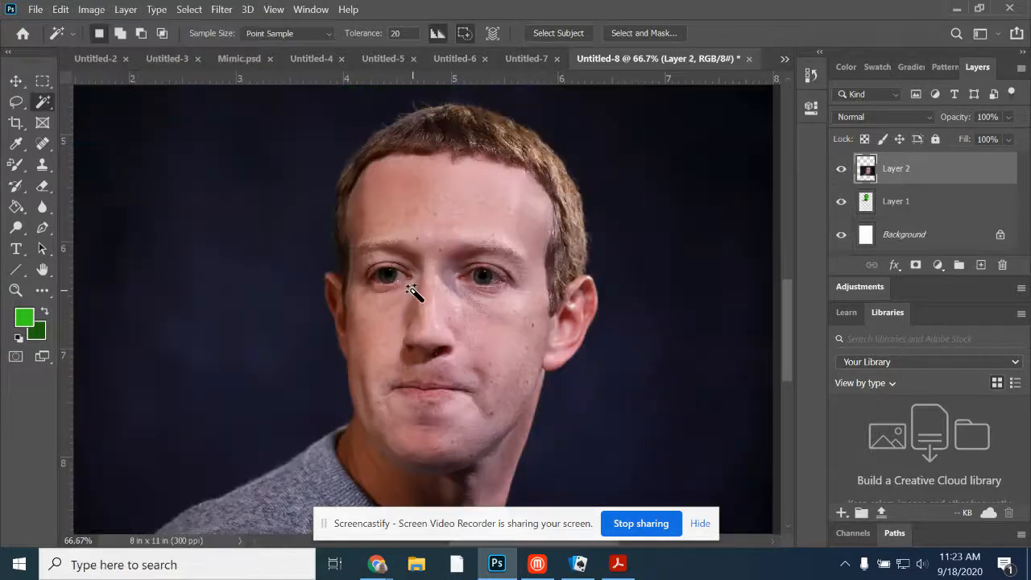
{"action": "scroll", "coordinate": [412, 292], "scroll_direction": "down", "scroll_amount": 1}
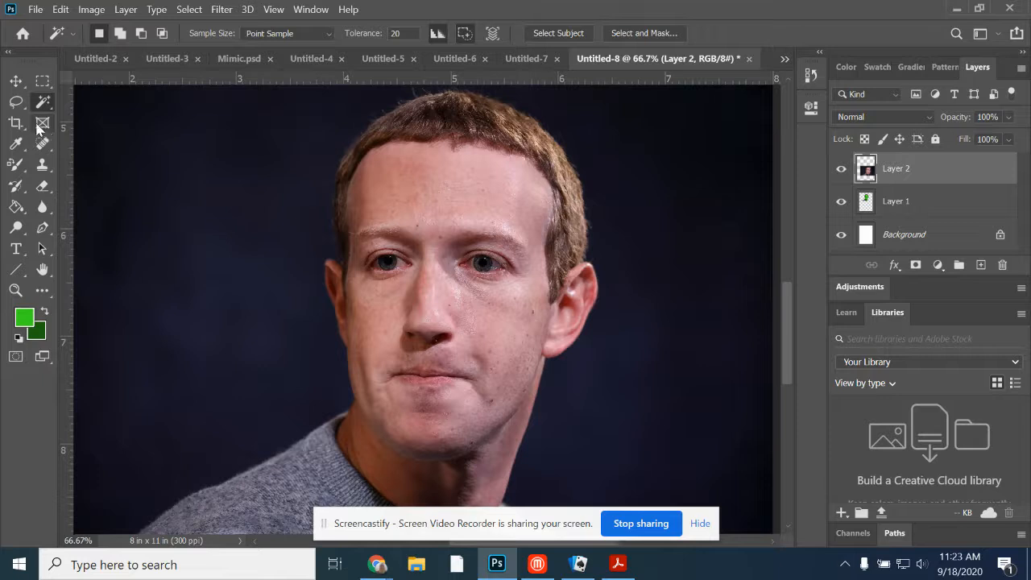
Step: Outline the shadowed temple strip of the pasted portrait with the Polygonal Lasso and flatten it with the Average filter
{"action": "left_click", "coordinate": [15, 164]}
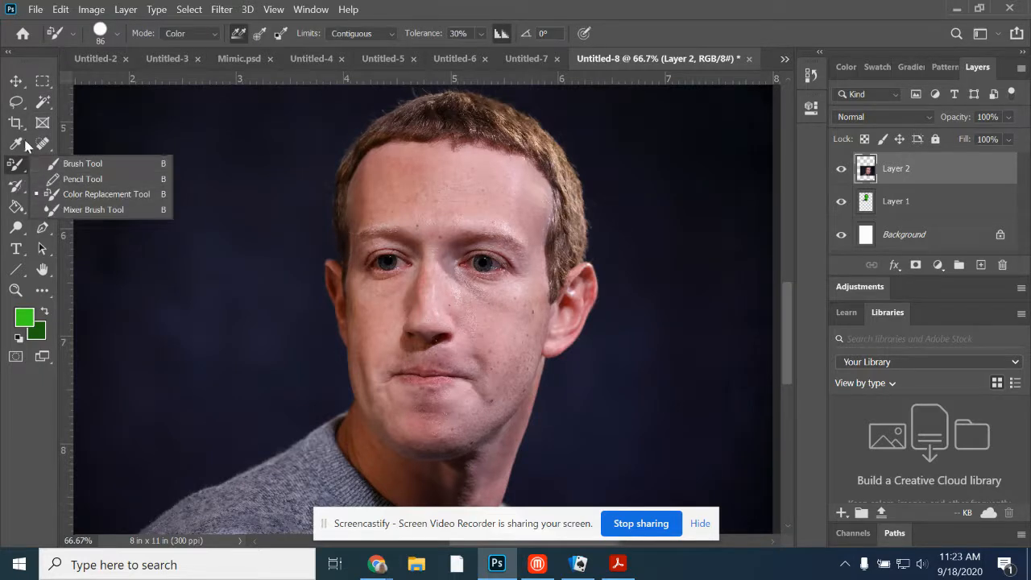
{"action": "left_click", "coordinate": [16, 102]}
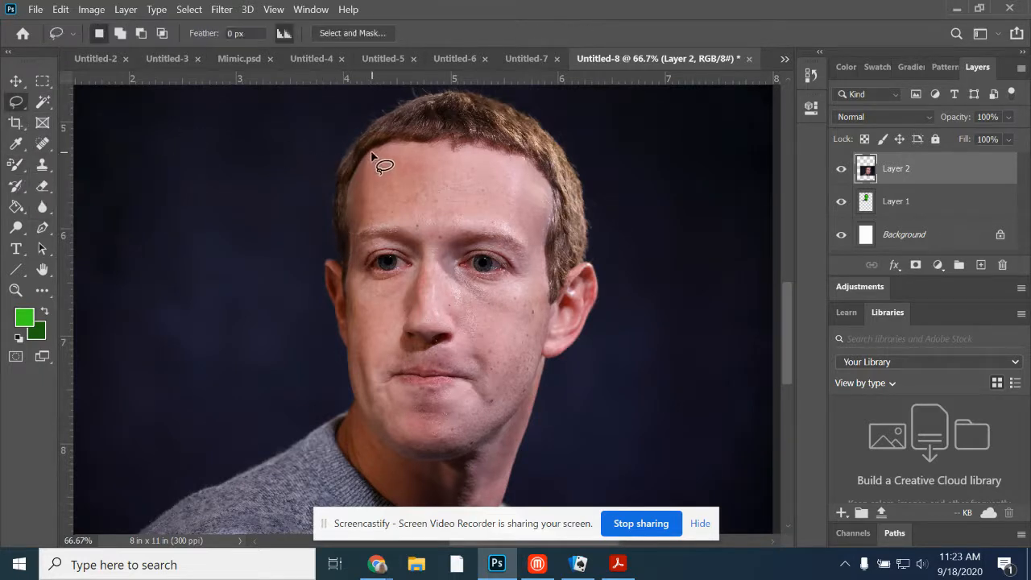
{"action": "right_click", "coordinate": [19, 104]}
{"action": "left_click", "coordinate": [88, 118]}
{"action": "left_click", "coordinate": [366, 154]}
{"action": "left_click", "coordinate": [366, 269]}
{"action": "left_click", "coordinate": [347, 274]}
Step: Outline the darker side and the middle of the forehead as separate Polygonal Lasso patches and average the colour of each
{"action": "left_click", "coordinate": [368, 150]}
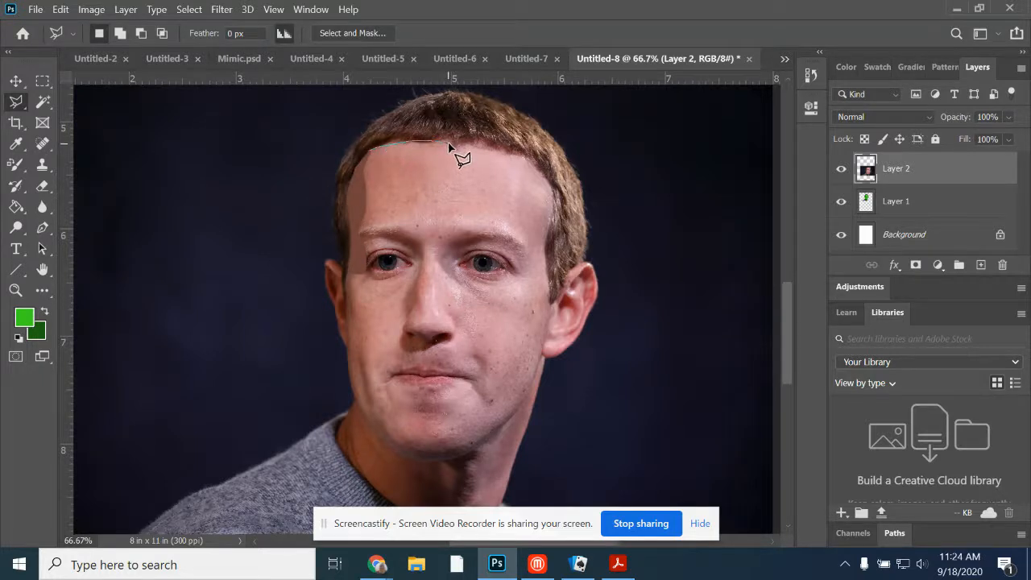
{"action": "mouse_move", "coordinate": [445, 164]}
{"action": "left_mouse_down"}
{"action": "mouse_move", "coordinate": [419, 217]}
{"action": "mouse_move", "coordinate": [360, 232]}
{"action": "mouse_move", "coordinate": [371, 150]}
{"action": "left_mouse_up"}
{"action": "key", "text": "ctrl+alt+f"}
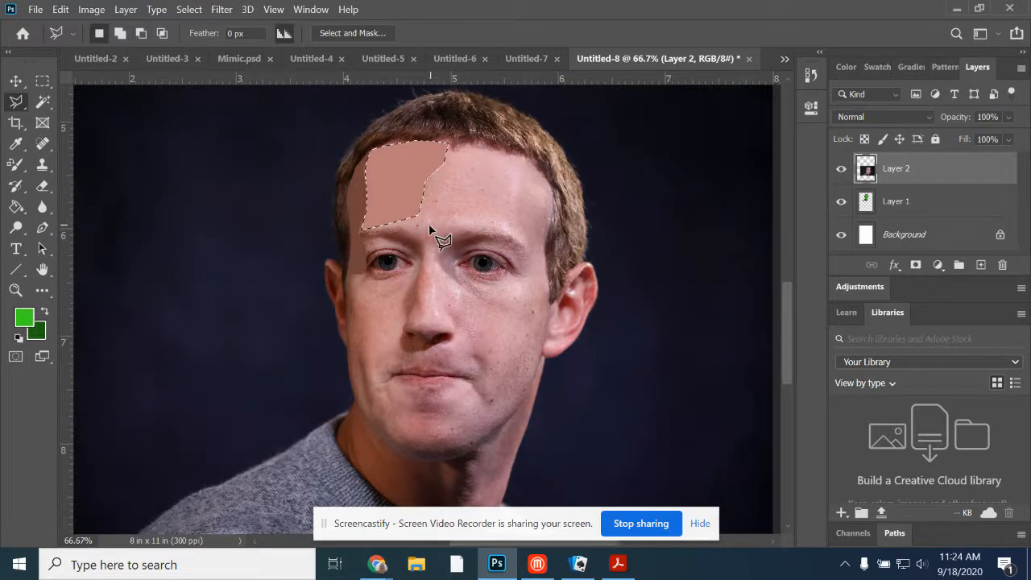
{"action": "mouse_move", "coordinate": [394, 225]}
{"action": "left_mouse_down"}
{"action": "mouse_move", "coordinate": [499, 219]}
{"action": "mouse_move", "coordinate": [514, 193]}
{"action": "mouse_move", "coordinate": [494, 157]}
{"action": "mouse_move", "coordinate": [448, 145]}
{"action": "mouse_move", "coordinate": [423, 203]}
{"action": "mouse_move", "coordinate": [393, 229]}
{"action": "left_mouse_up"}
{"action": "key", "text": "alt+BackSpace"}
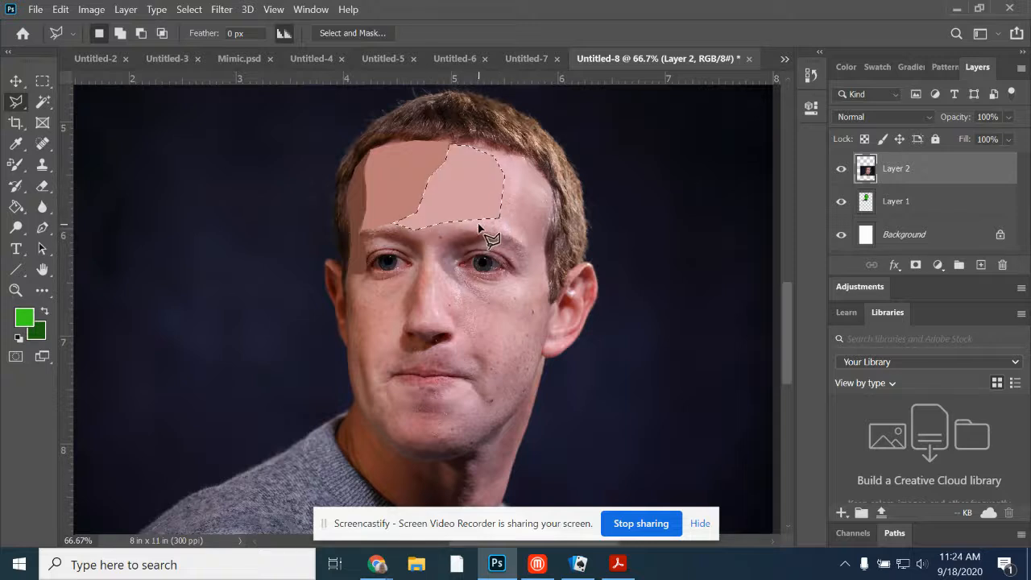
Step: Outline the two remaining forehead patches near the right temple, flatten each with Average and clear the selection
{"action": "mouse_move", "coordinate": [490, 152]}
{"action": "left_mouse_down"}
{"action": "mouse_move", "coordinate": [525, 161]}
{"action": "mouse_move", "coordinate": [544, 180]}
{"action": "mouse_move", "coordinate": [524, 175]}
{"action": "mouse_move", "coordinate": [517, 189]}
{"action": "mouse_move", "coordinate": [525, 245]}
{"action": "mouse_move", "coordinate": [457, 225]}
{"action": "mouse_move", "coordinate": [498, 217]}
{"action": "mouse_move", "coordinate": [492, 153]}
{"action": "left_mouse_up"}
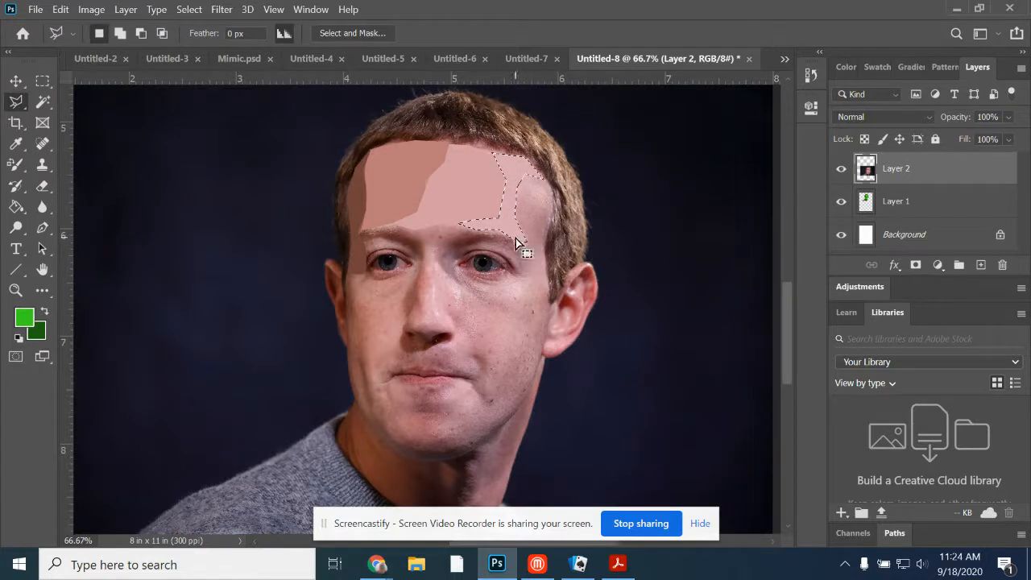
{"action": "mouse_move", "coordinate": [521, 188]}
{"action": "left_mouse_down"}
{"action": "mouse_move", "coordinate": [525, 251]}
{"action": "mouse_move", "coordinate": [548, 277]}
{"action": "mouse_move", "coordinate": [540, 242]}
{"action": "mouse_move", "coordinate": [531, 191]}
{"action": "left_mouse_up"}
{"action": "left_click", "coordinate": [194, 9]}
{"action": "left_click", "coordinate": [213, 37]}
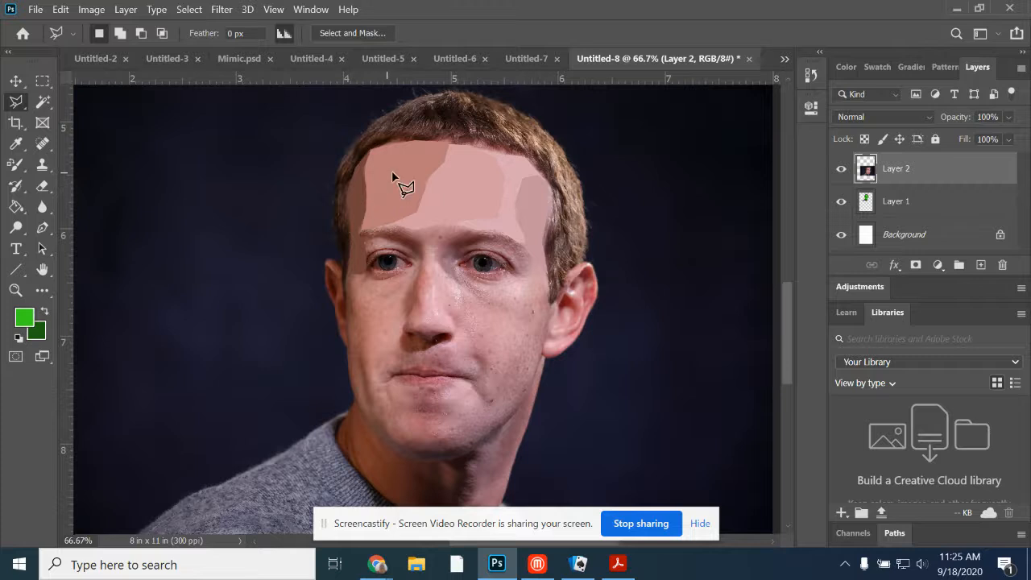
Step: Hide Layer 2 with the pasted photo and make Layer 1 with the green portrait active
{"action": "scroll", "coordinate": [618, 301], "scroll_direction": "up", "scroll_amount": 6}
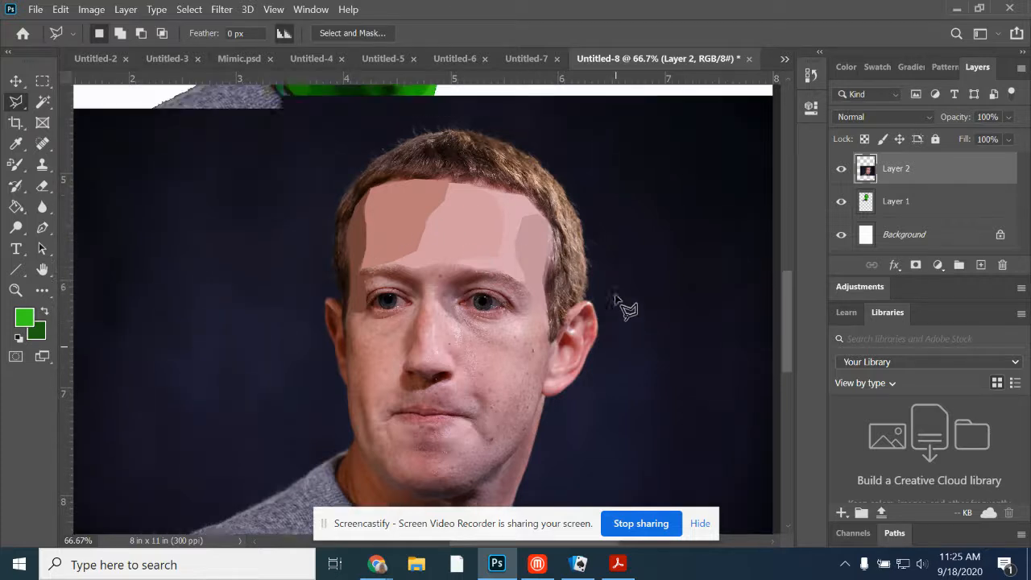
{"action": "scroll", "coordinate": [568, 339], "scroll_direction": "up", "scroll_amount": 5}
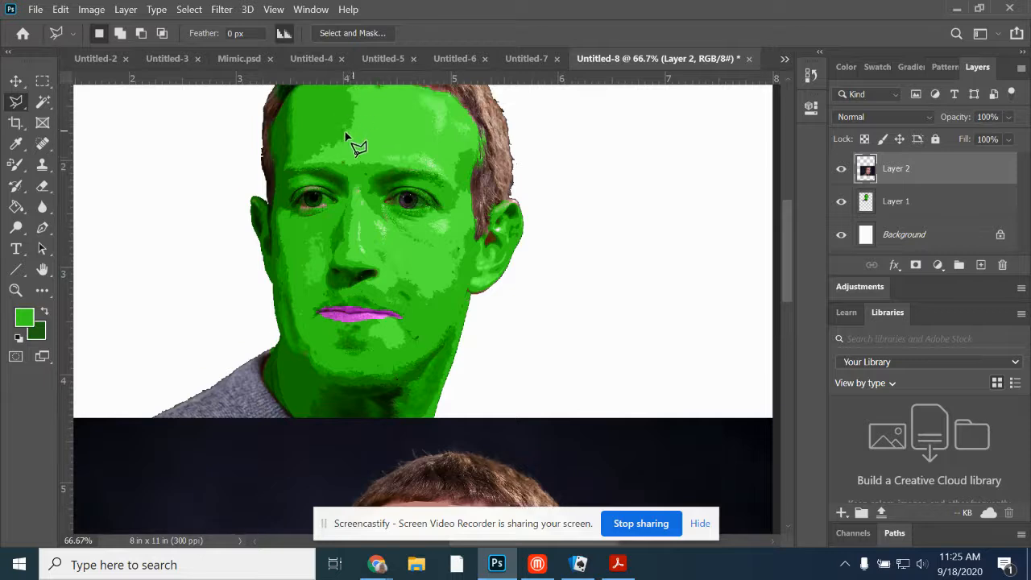
{"action": "scroll", "coordinate": [340, 161], "scroll_direction": "up", "scroll_amount": 2}
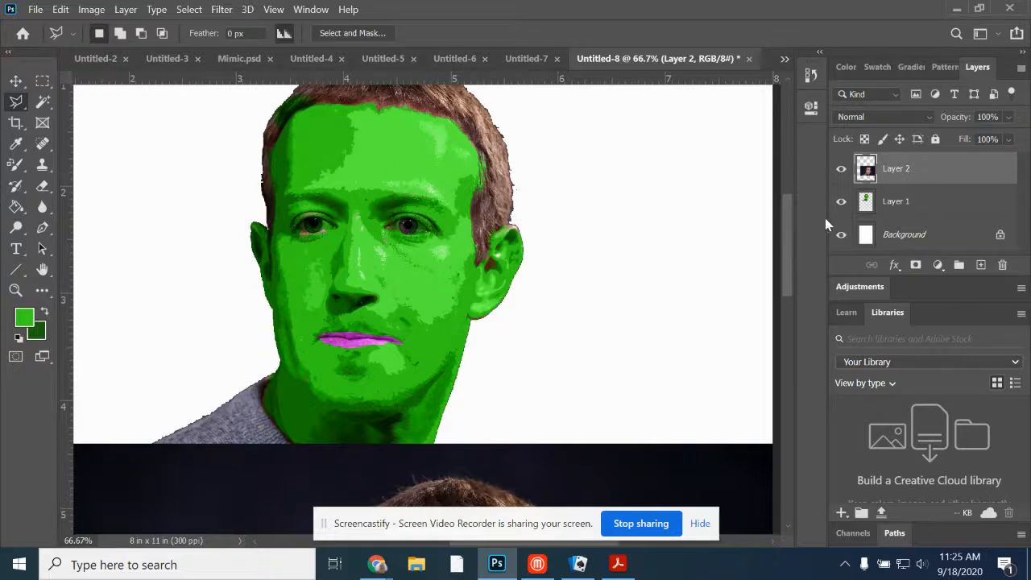
{"action": "left_click", "coordinate": [840, 169]}
{"action": "left_click", "coordinate": [896, 207]}
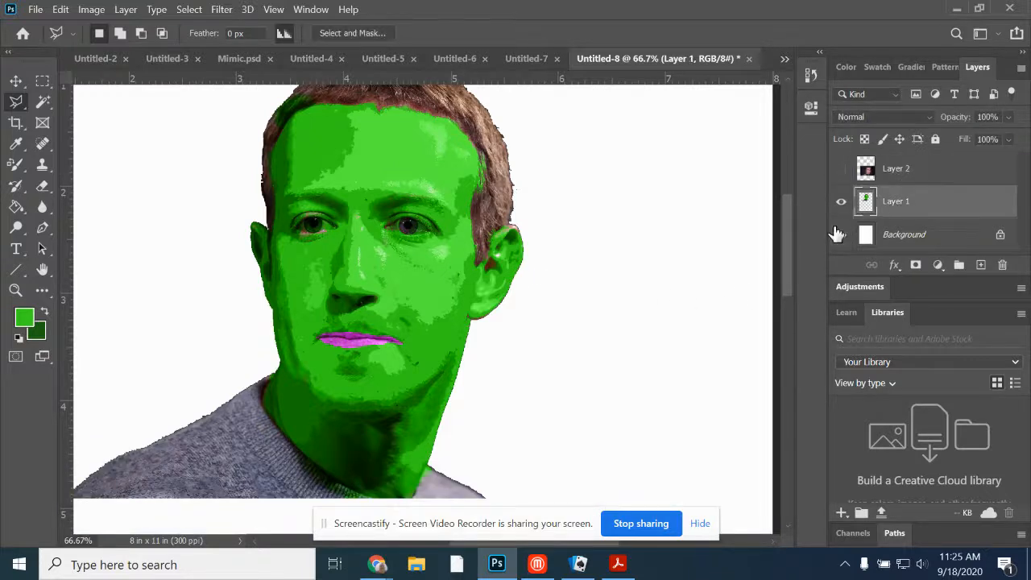
{"action": "scroll", "coordinate": [354, 219], "scroll_direction": "up", "scroll_amount": 1}
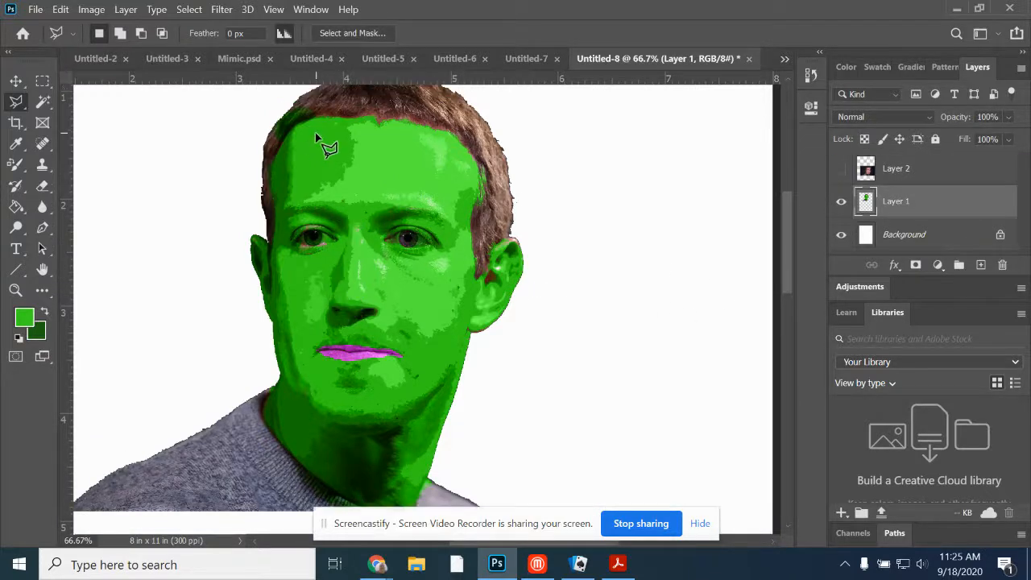
Step: Open the Filter Gallery for the green portrait layer and show its Artistic filters
{"action": "left_click", "coordinate": [222, 9]}
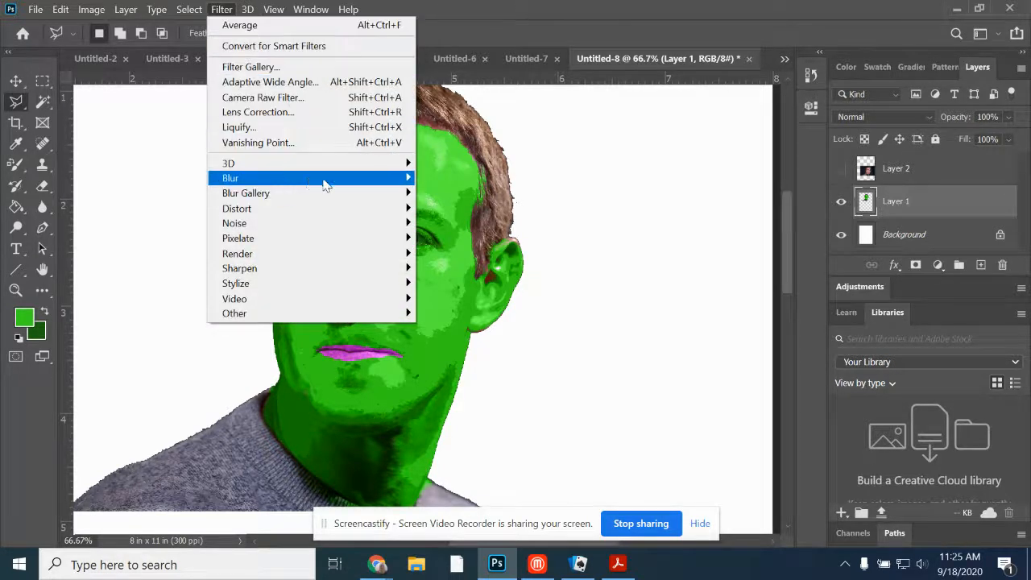
{"action": "left_click", "coordinate": [246, 67]}
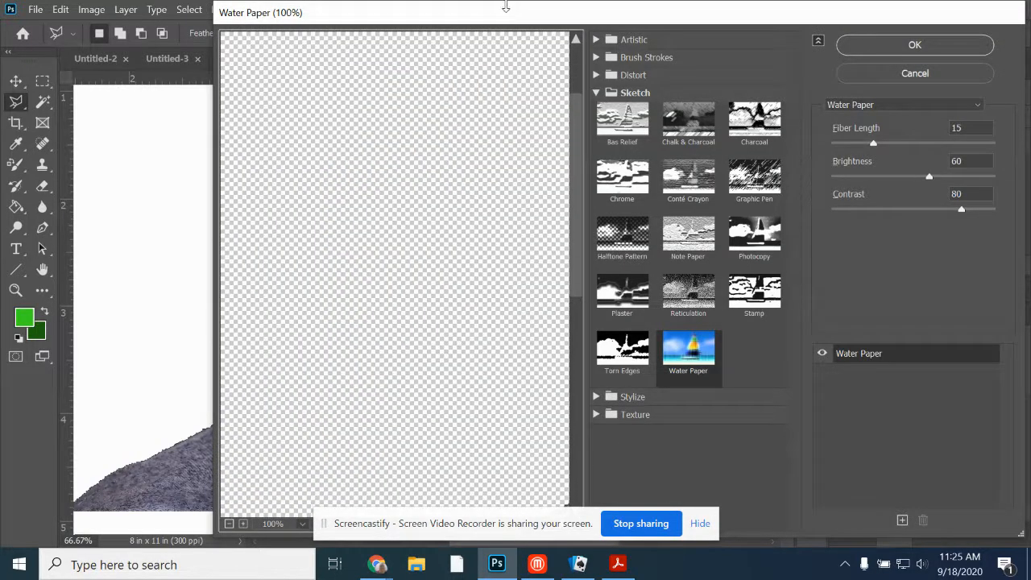
{"action": "left_click_drag", "start_coordinate": [545, 22], "coordinate": [384, 23]}
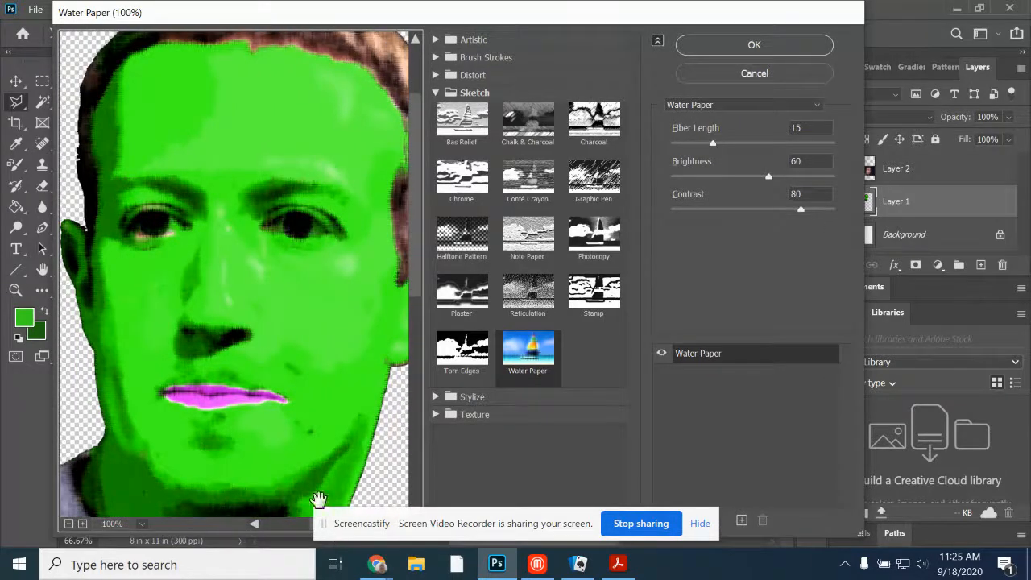
{"action": "left_click", "coordinate": [433, 93]}
{"action": "left_click", "coordinate": [435, 39]}
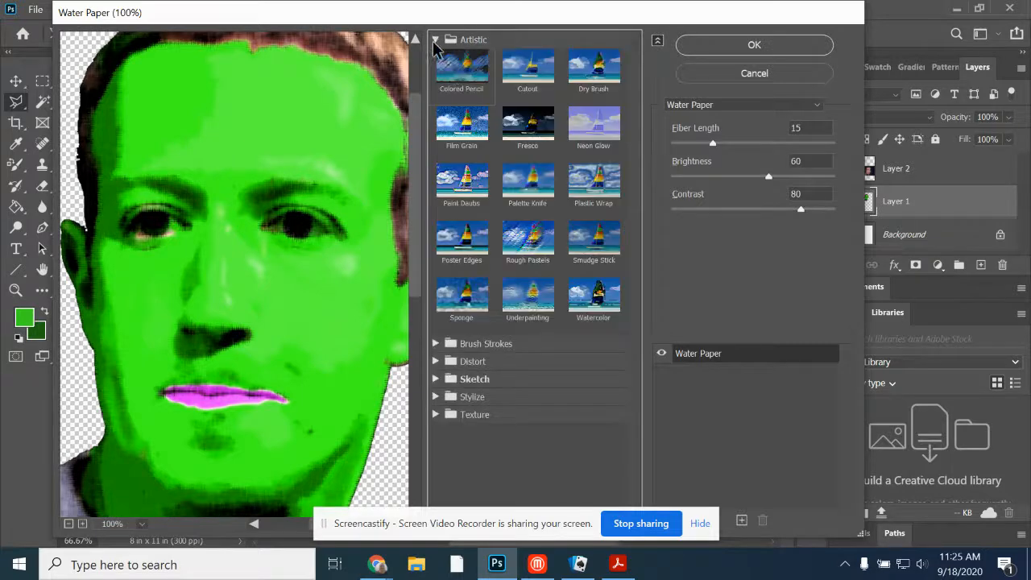
Step: Compare the Artistic effects Colored Pencil, Cutout, Dry Brush, Film Grain, Fresco, Neon Glow, Plastic Wrap, Palette Knife and Paint Daubs on the green portrait
{"action": "left_click", "coordinate": [457, 83]}
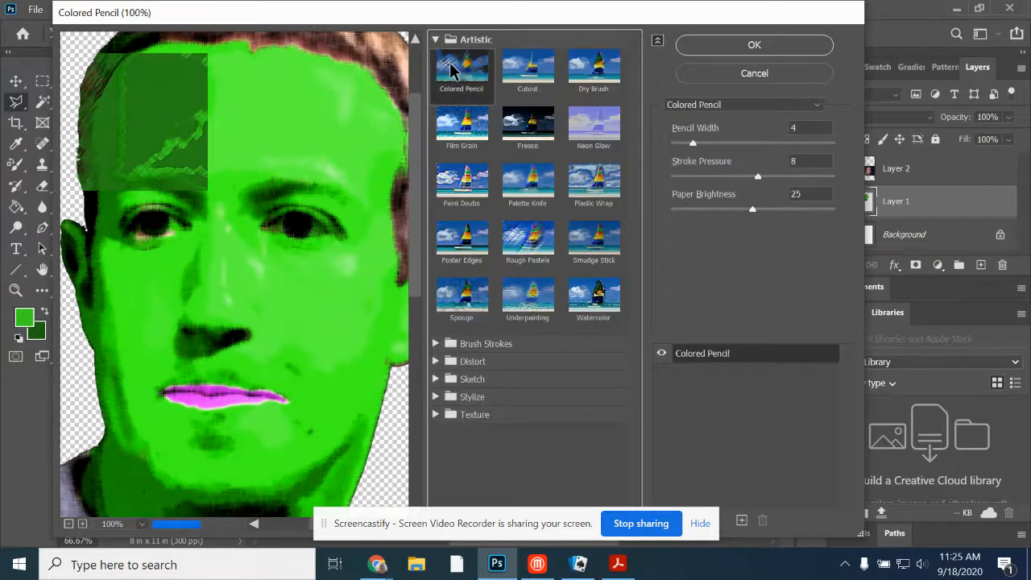
{"action": "left_click", "coordinate": [525, 73]}
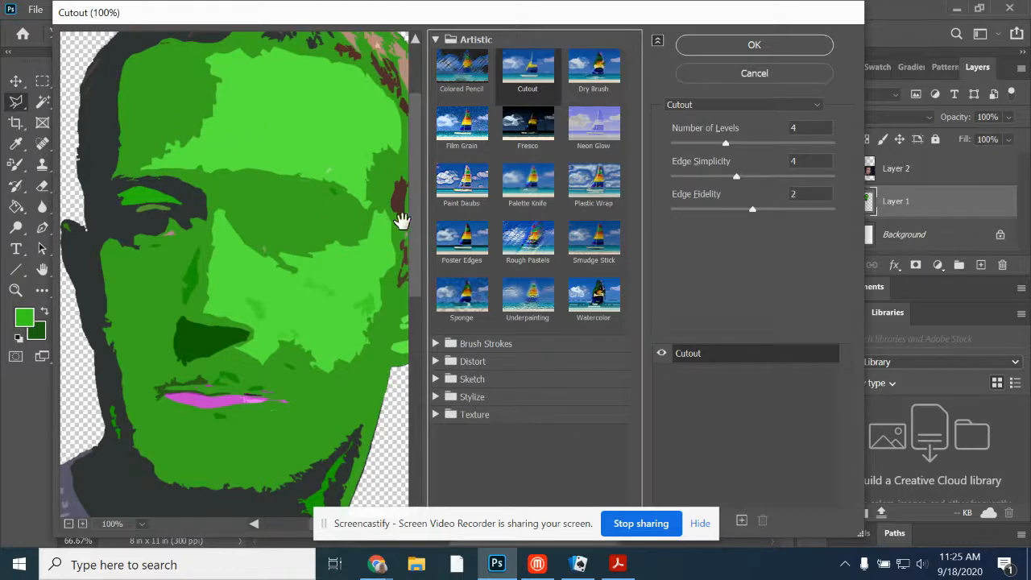
{"action": "left_click", "coordinate": [596, 69]}
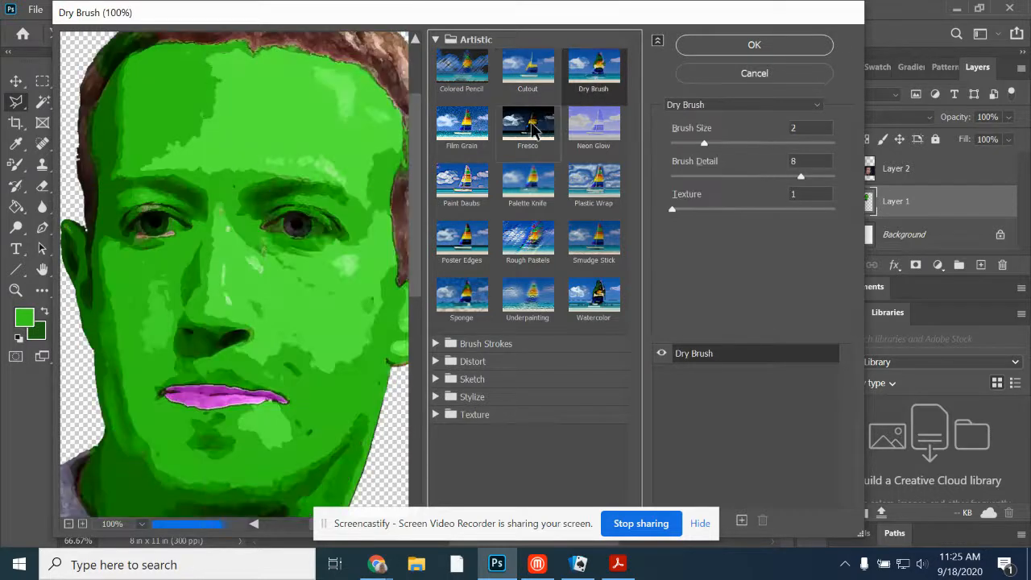
{"action": "left_click", "coordinate": [462, 150]}
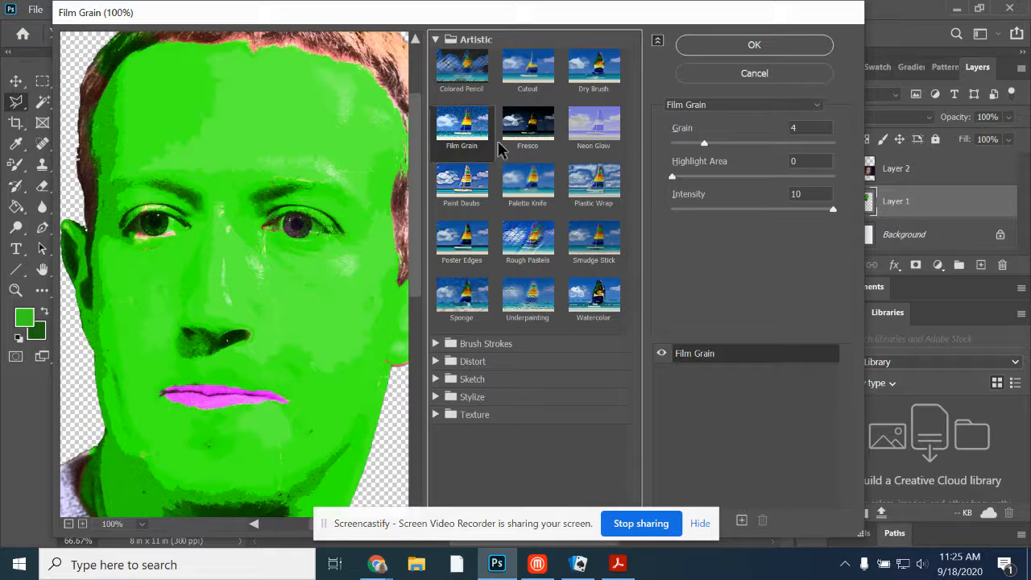
{"action": "left_click", "coordinate": [530, 139]}
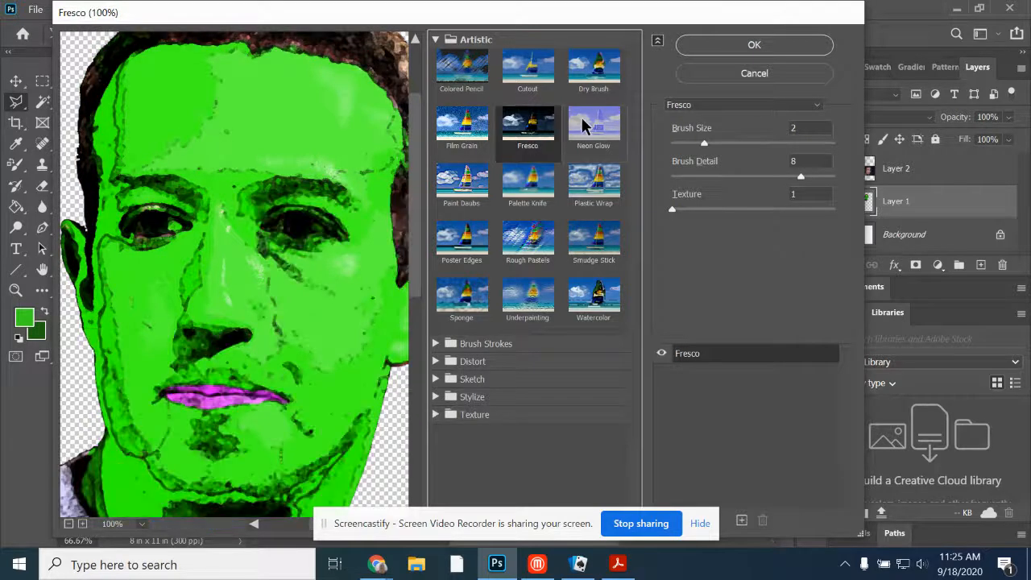
{"action": "left_click", "coordinate": [583, 127]}
{"action": "left_click", "coordinate": [593, 180]}
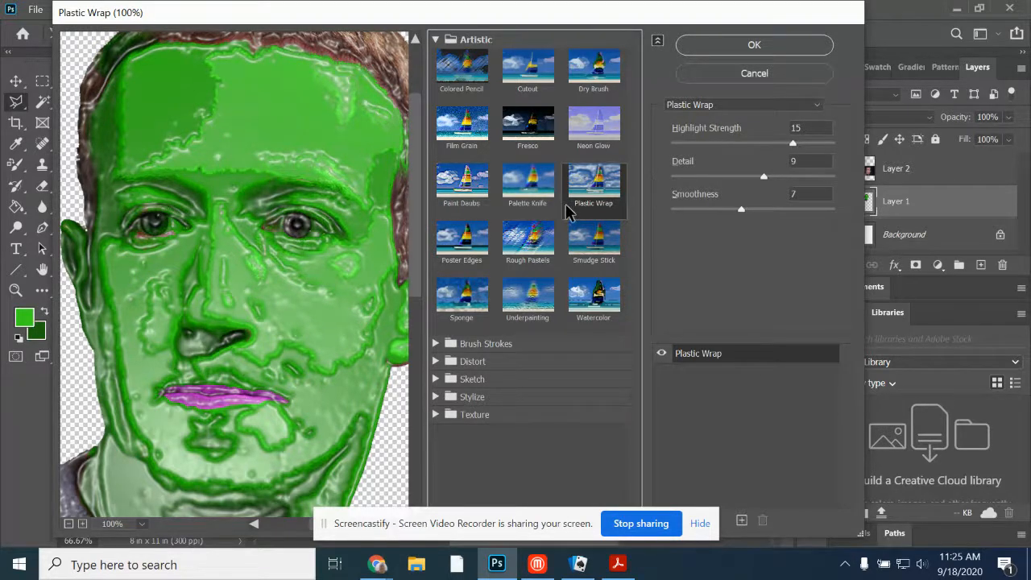
{"action": "left_click", "coordinate": [527, 182]}
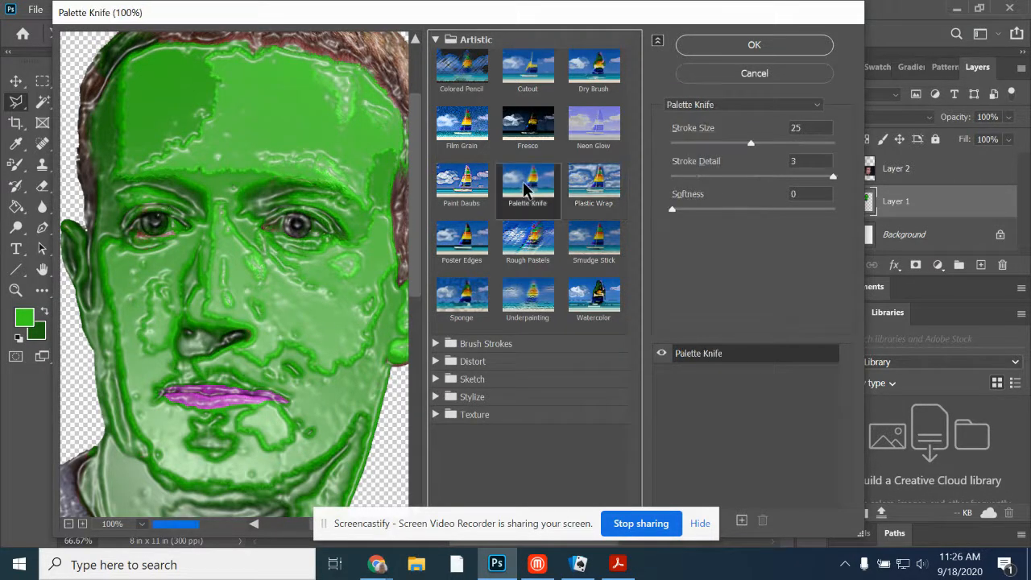
{"action": "left_click", "coordinate": [472, 190]}
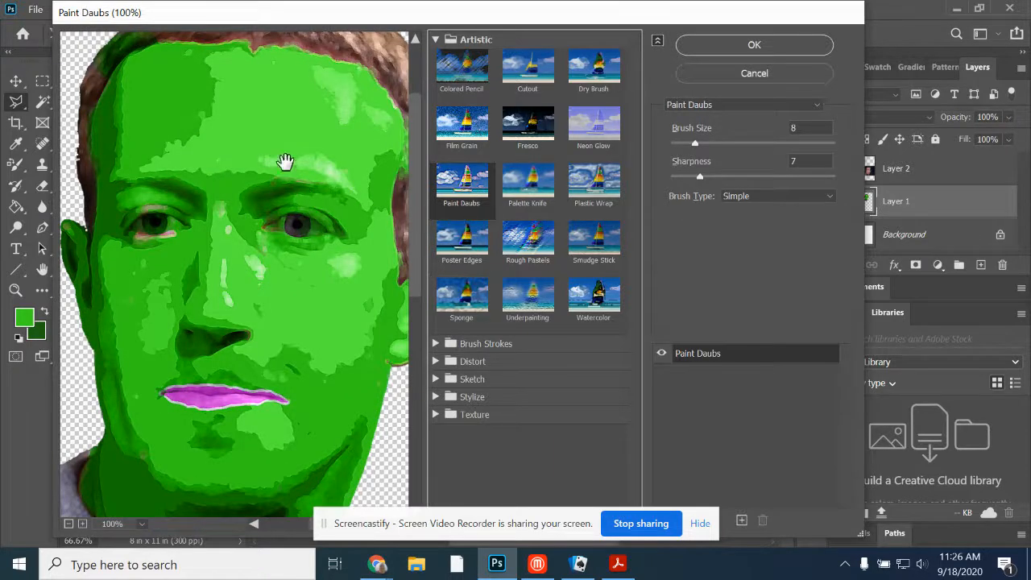
Step: Apply the Poster Edges effect to the green portrait with edge thickness 2, edge intensity 1 and posterization 2
{"action": "left_click", "coordinate": [455, 246]}
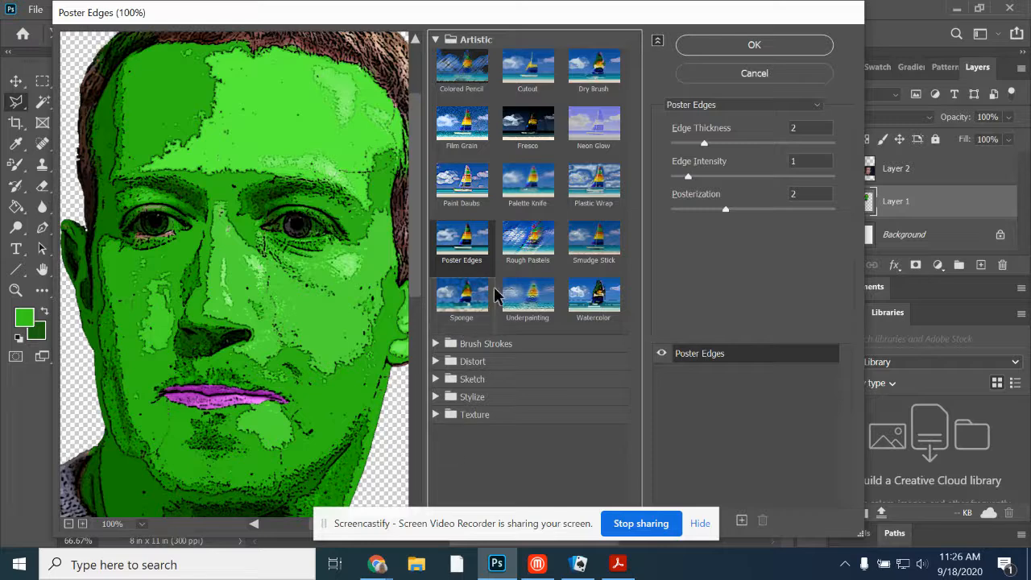
{"action": "left_click", "coordinate": [718, 48]}
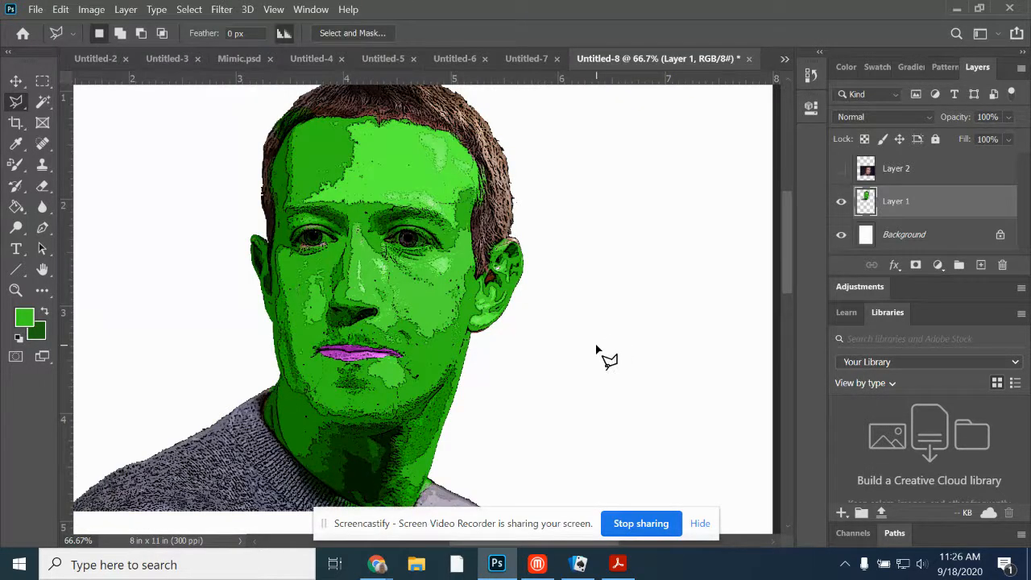
{"action": "scroll", "coordinate": [449, 253], "scroll_direction": "up", "scroll_amount": 1}
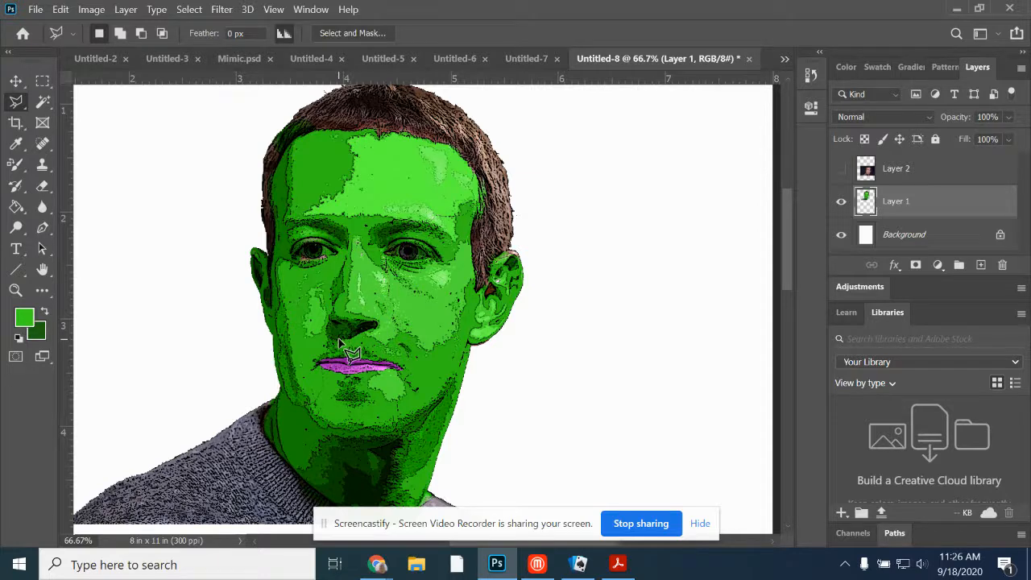
Step: Make the Color Replacement Tool the active painting tool
{"action": "left_click", "coordinate": [15, 164]}
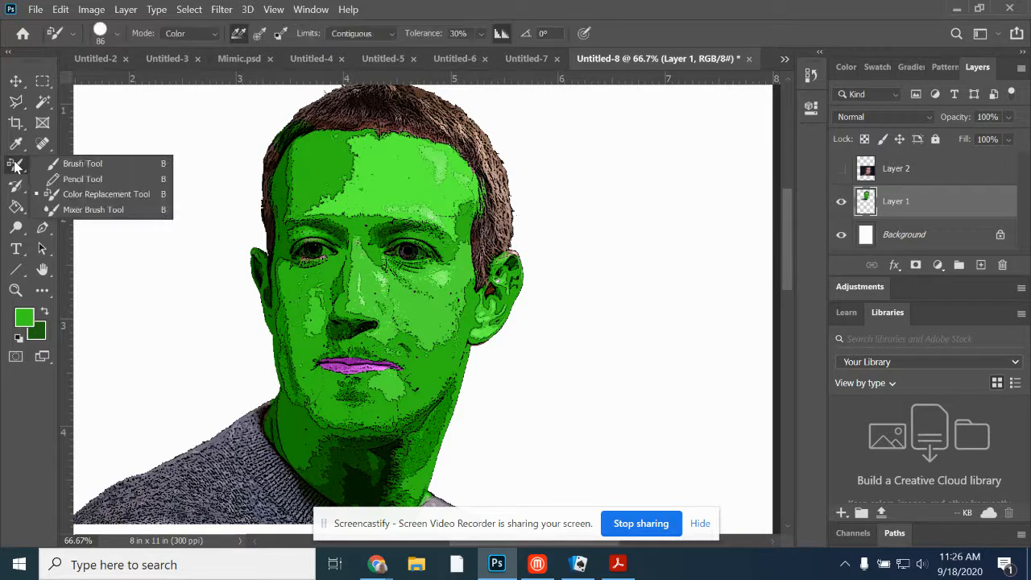
{"action": "left_click", "coordinate": [103, 198]}
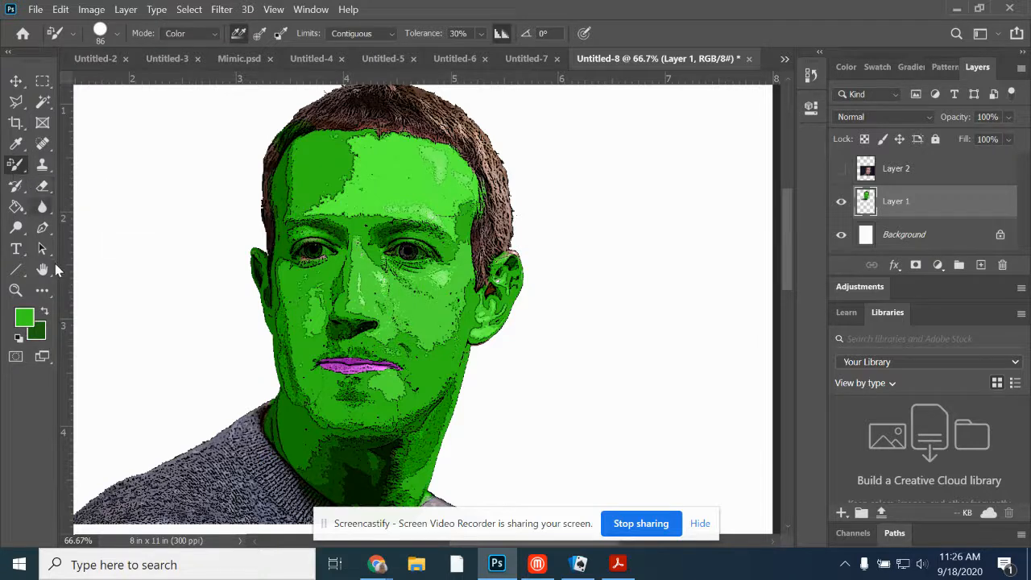
{"action": "right_click", "coordinate": [15, 167]}
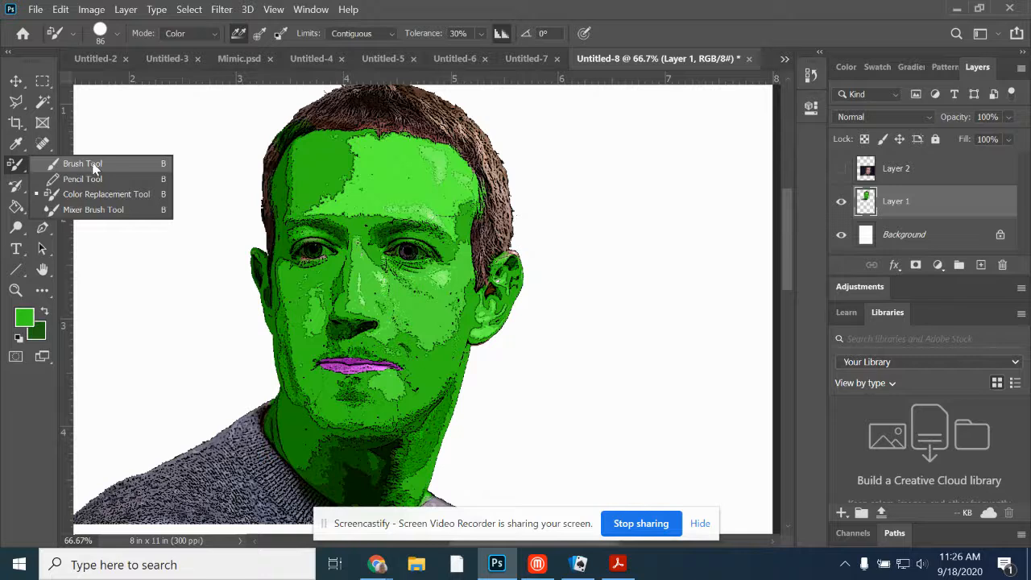
{"action": "left_click", "coordinate": [105, 194]}
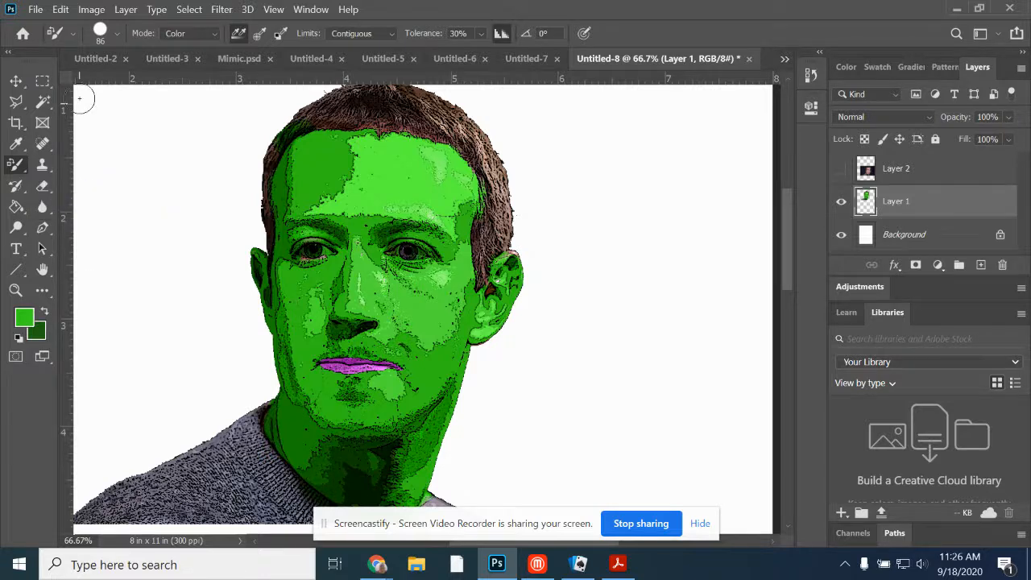
Step: Review the Blur filters and the Filter Gallery's Poster Edges settings, and leave the gallery without applying anything
{"action": "left_click", "coordinate": [225, 11]}
{"action": "mouse_move", "coordinate": [287, 183]}
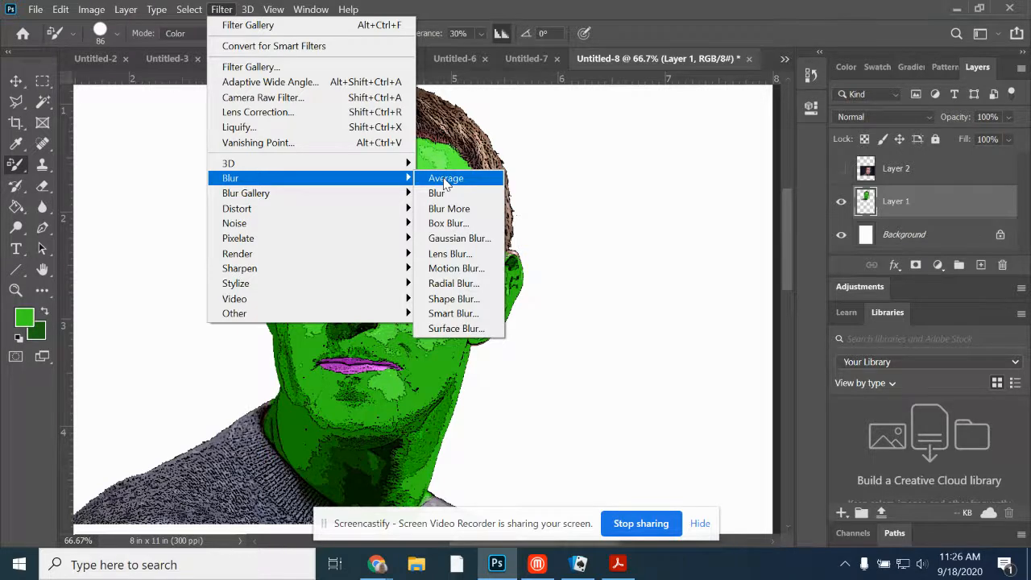
{"action": "left_click", "coordinate": [265, 71]}
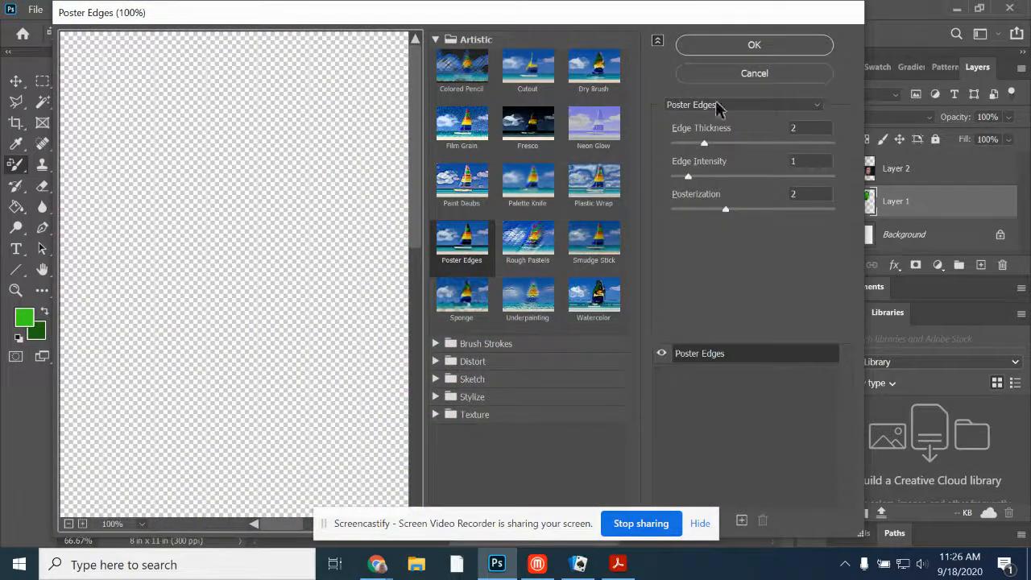
{"action": "left_click", "coordinate": [727, 81]}
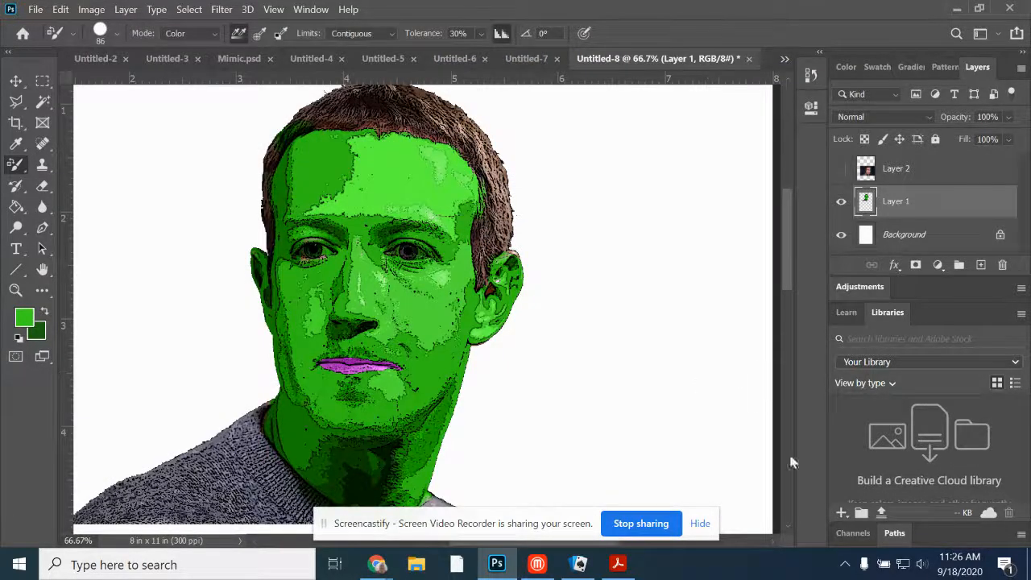